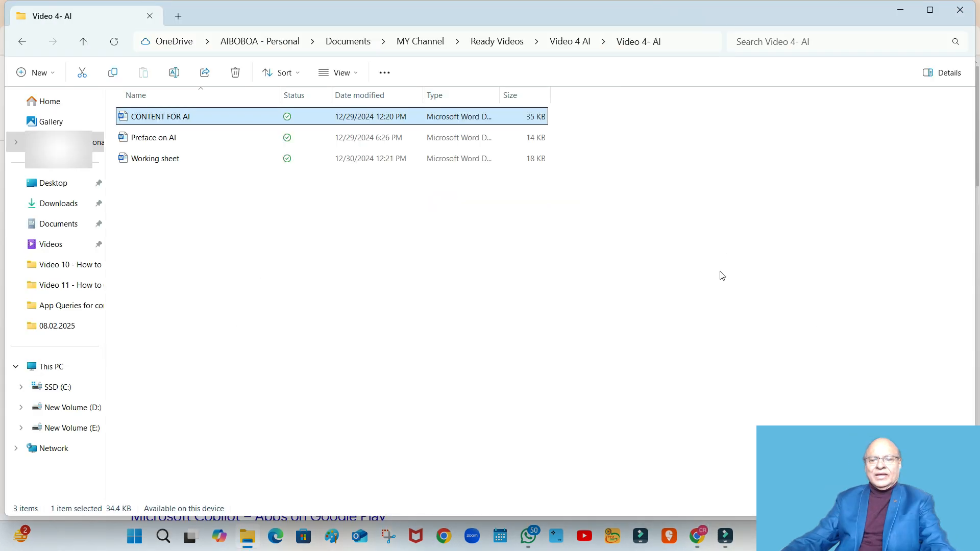
Step: Switch to Chrome, search Google for COPILOT and open the Microsoft Copilot website
click(697, 536)
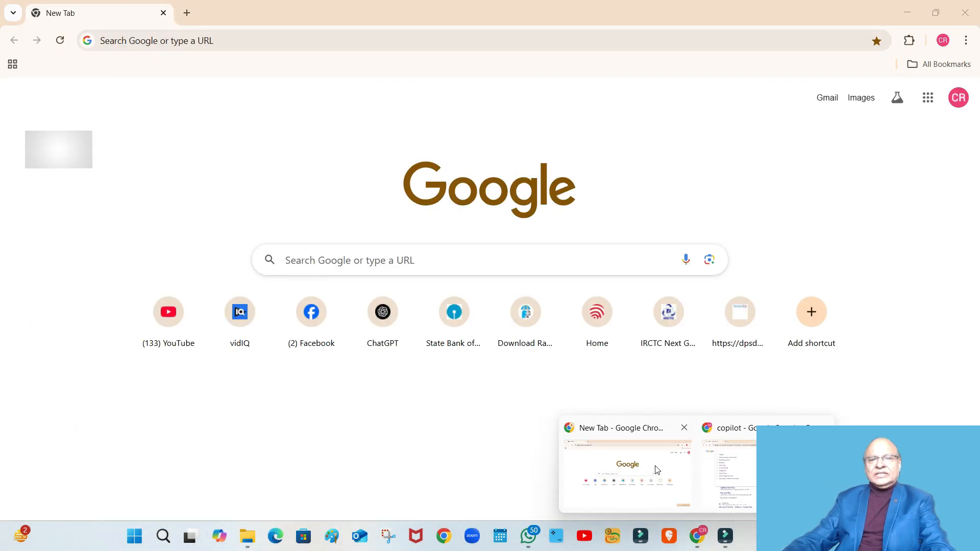
click(654, 462)
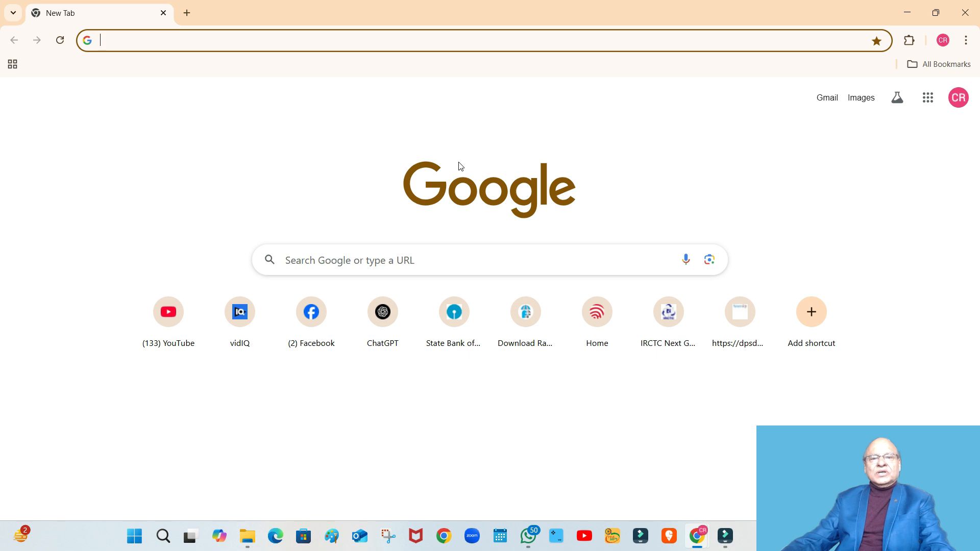
click(362, 264)
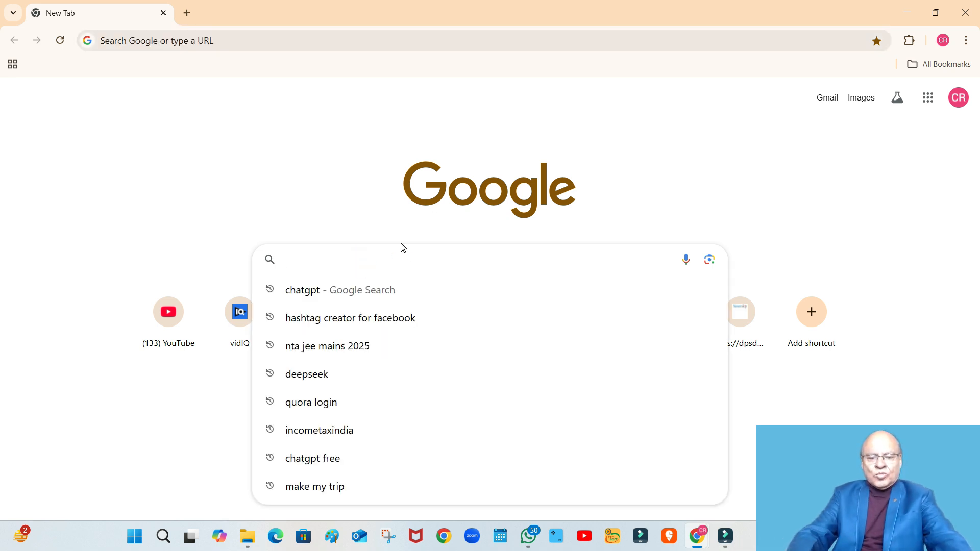
text(COPILOT)
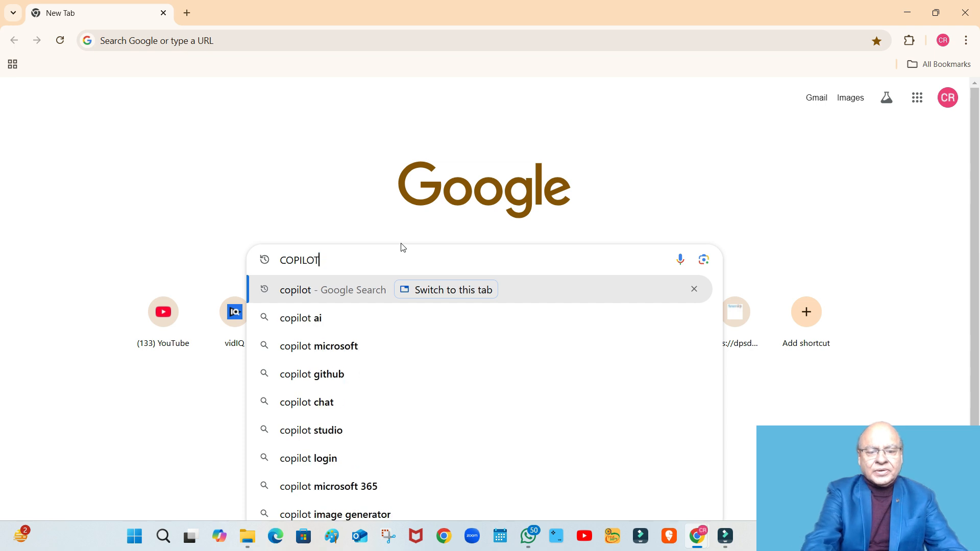
key(Return)
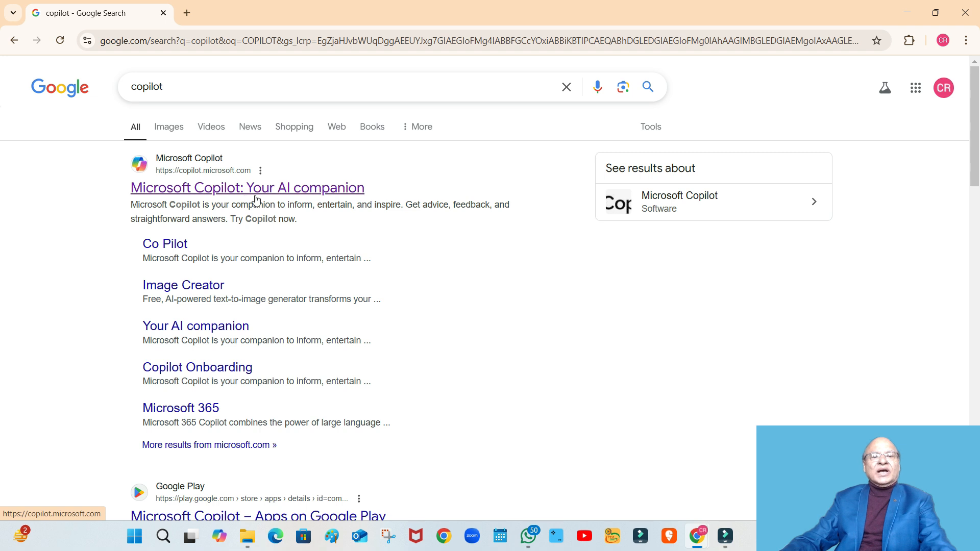
click(193, 161)
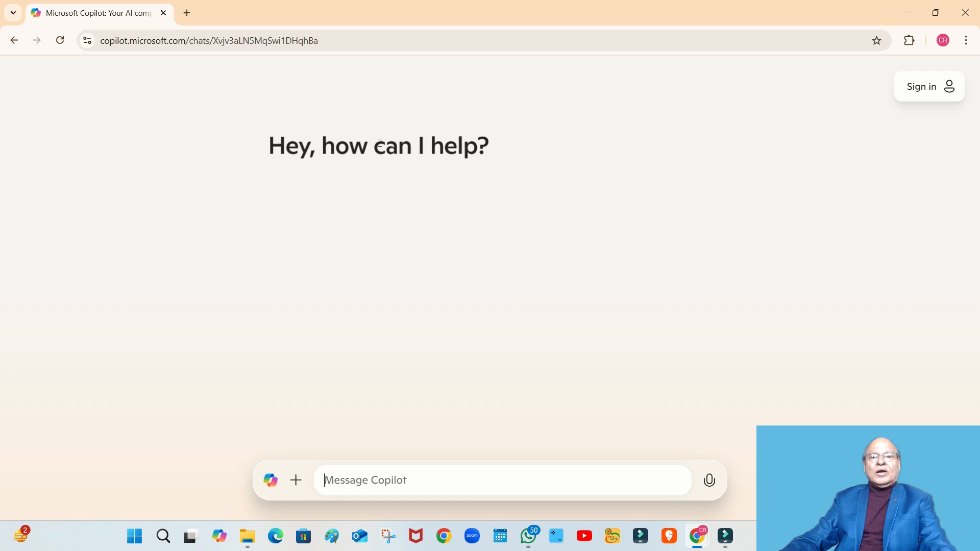
Step: View Copilot's Microsoft account sign-in page, then close the browser window
click(926, 90)
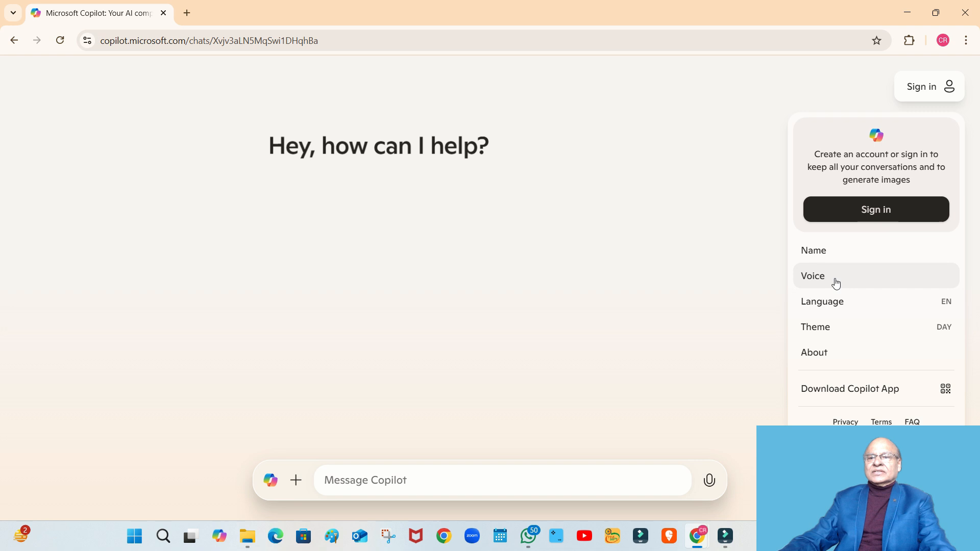
click(862, 216)
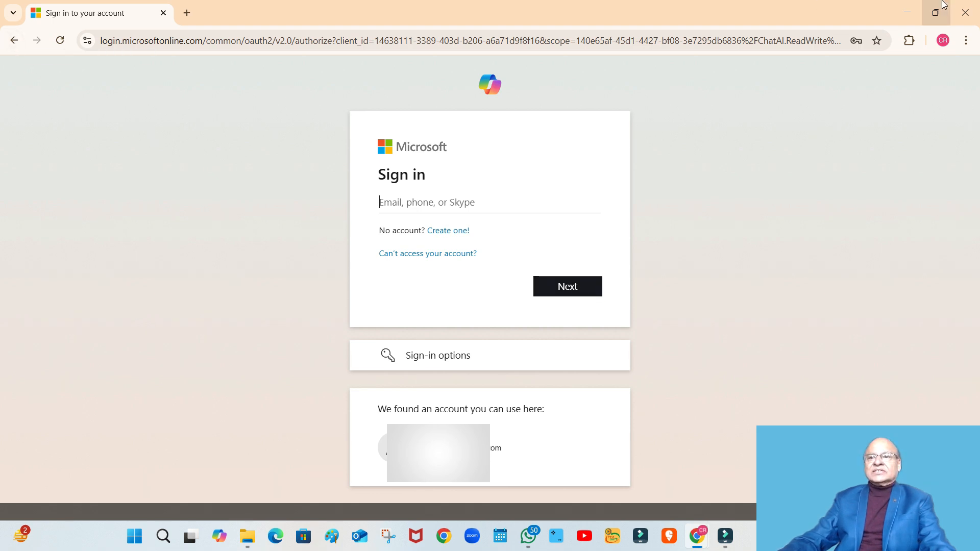
click(975, 20)
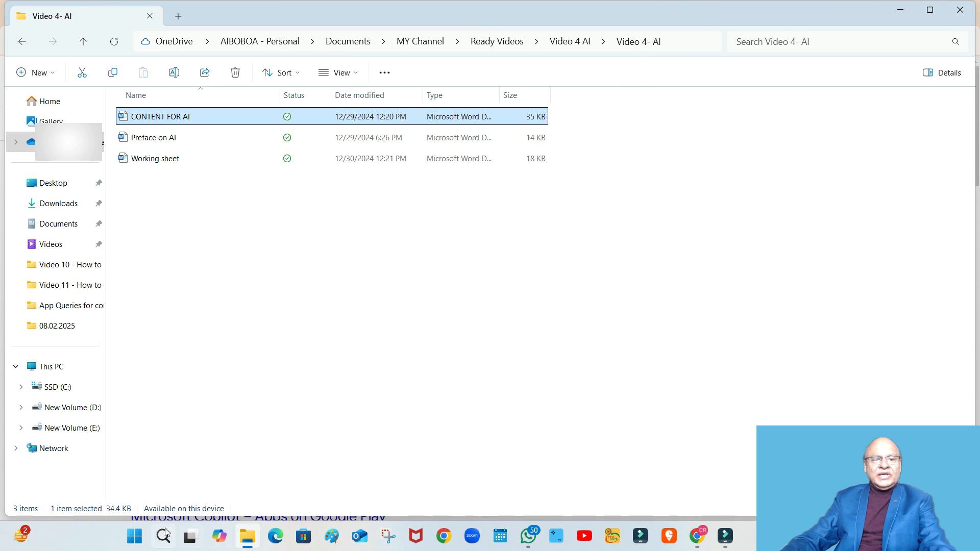
Step: Switch to Word and create a new blank document
click(134, 538)
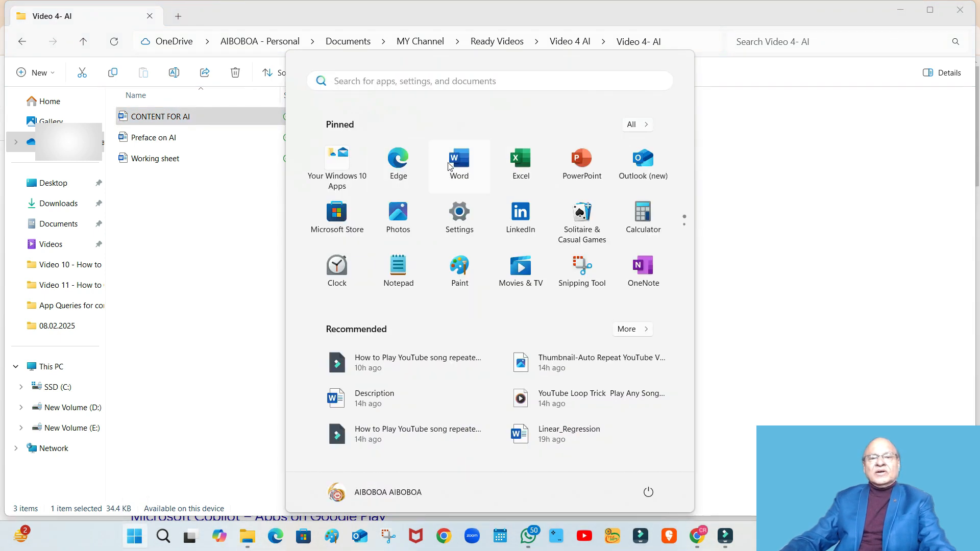
click(461, 161)
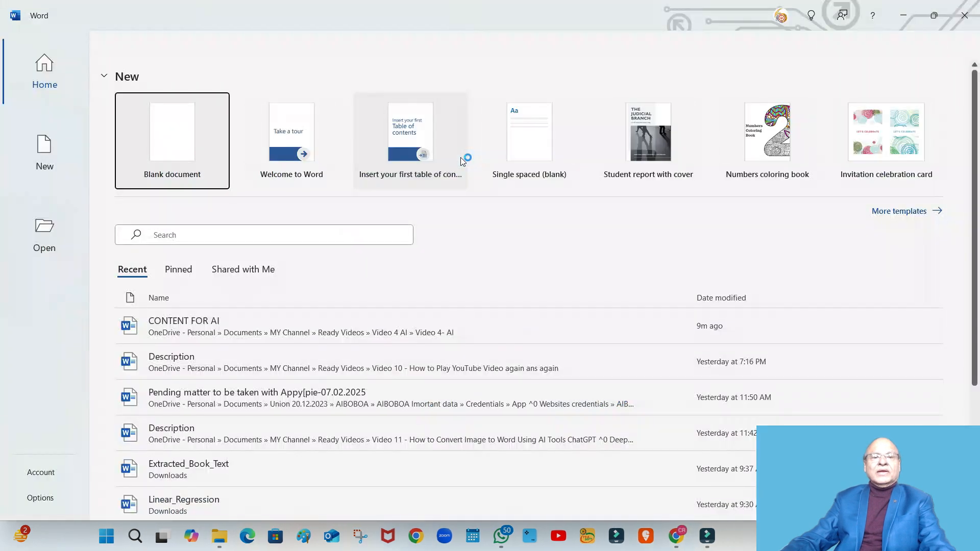
click(182, 142)
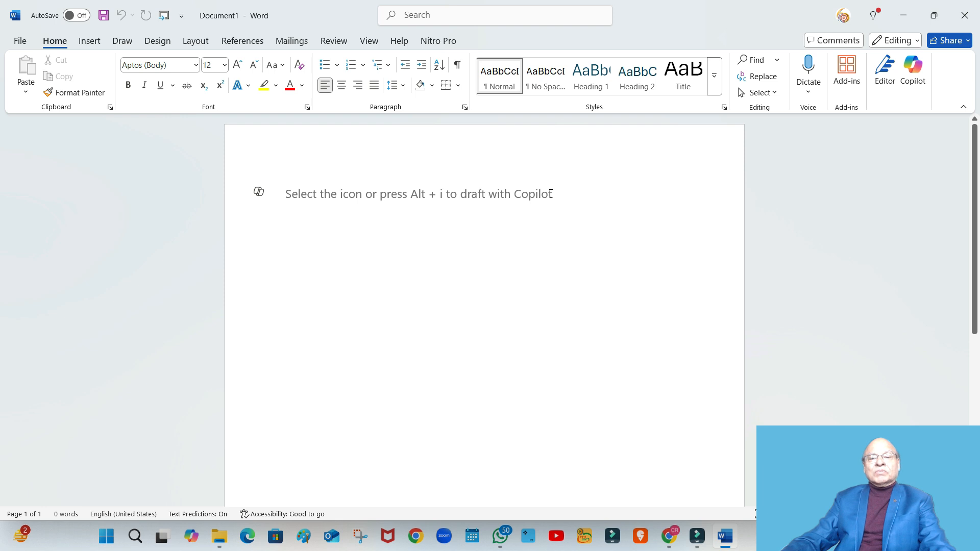
Step: Generate a draft with Copilot in the blank document from the prompt "WHAT IS COPILOT"
click(258, 191)
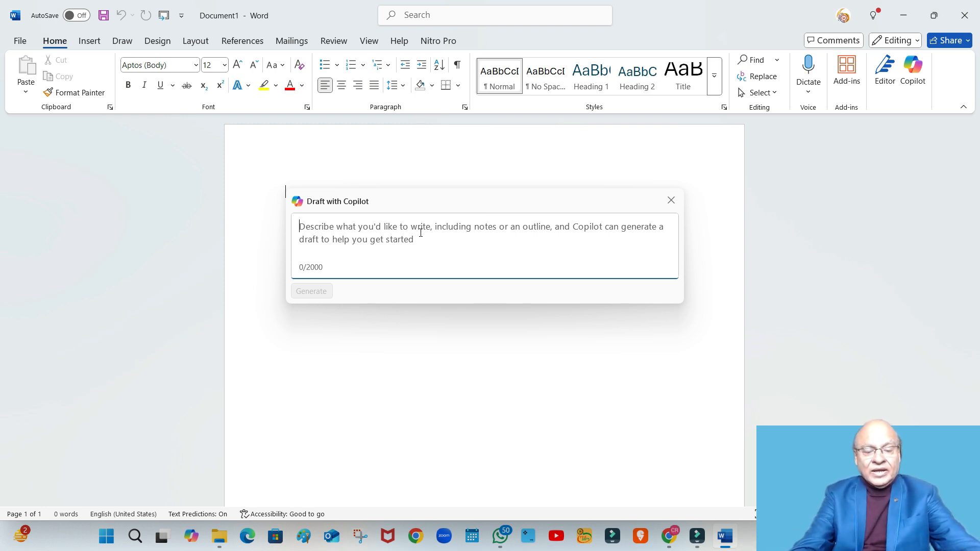
text(WHAT I)
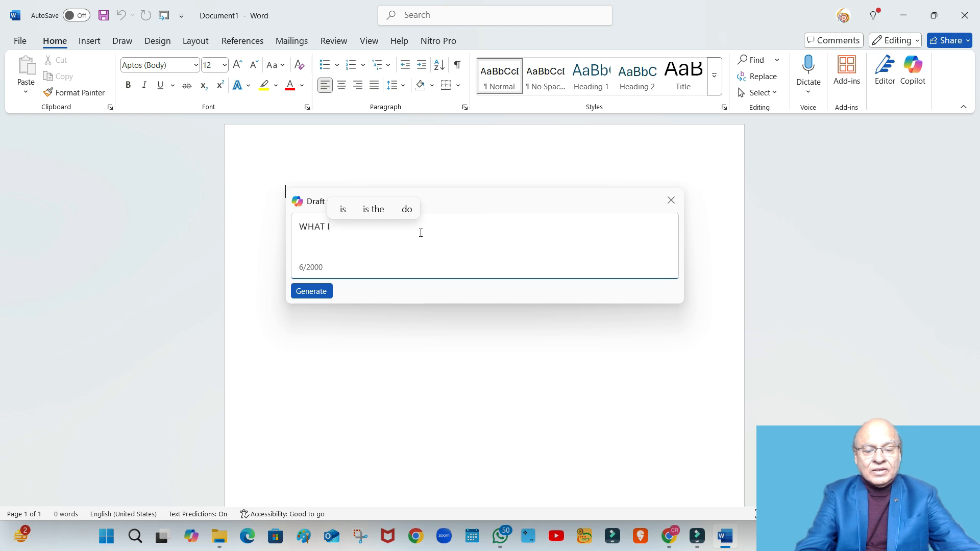
text(S COP)
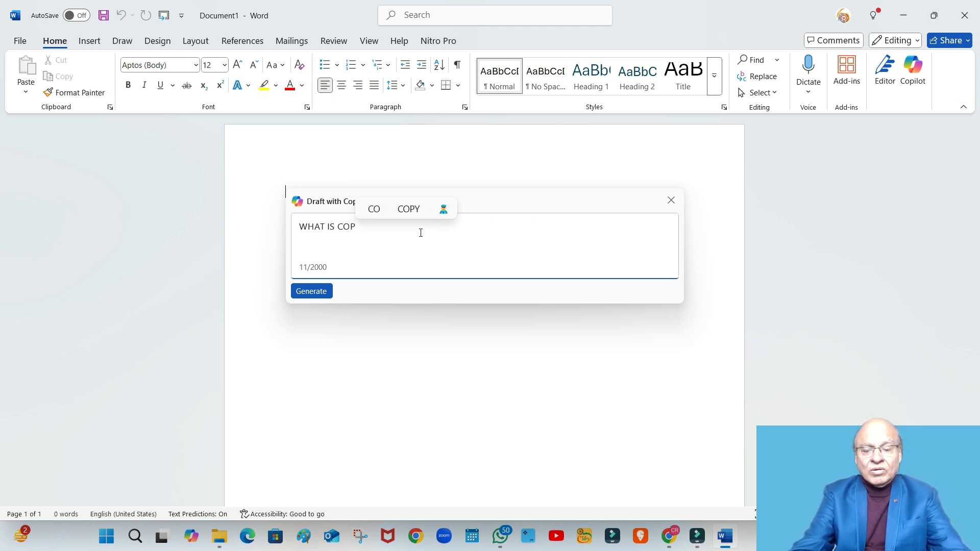
text(ILOT)
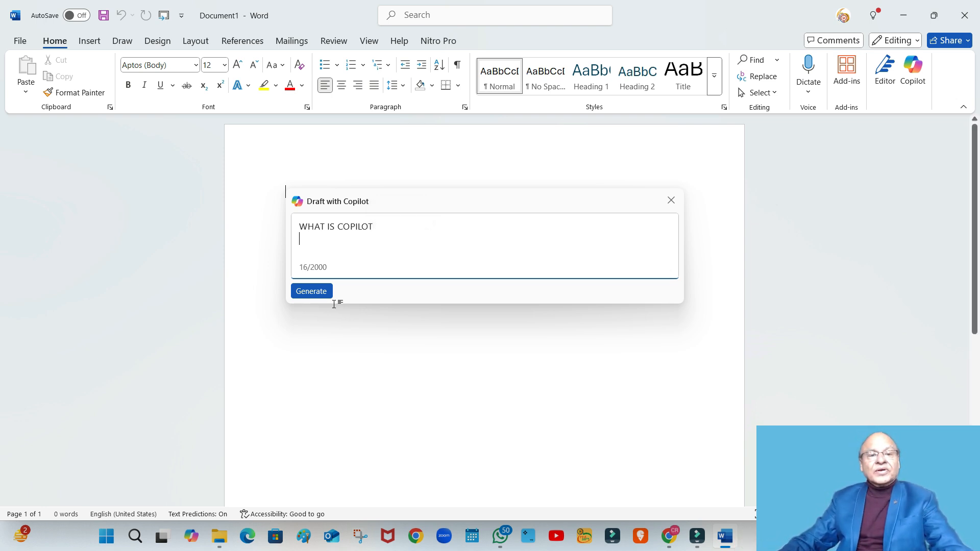
click(309, 291)
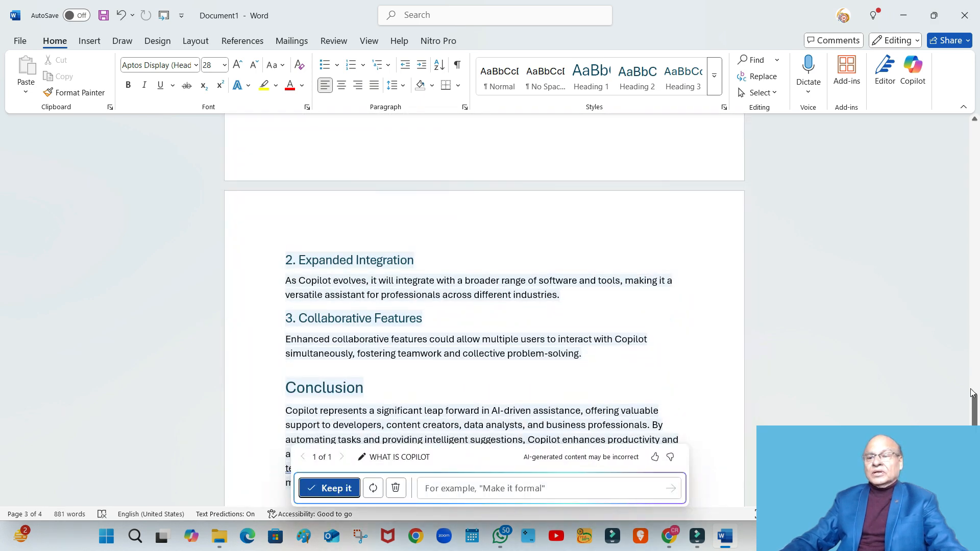
Step: Review the generated draft about what Copilot is and discard it
drag(973, 396, 979, 144)
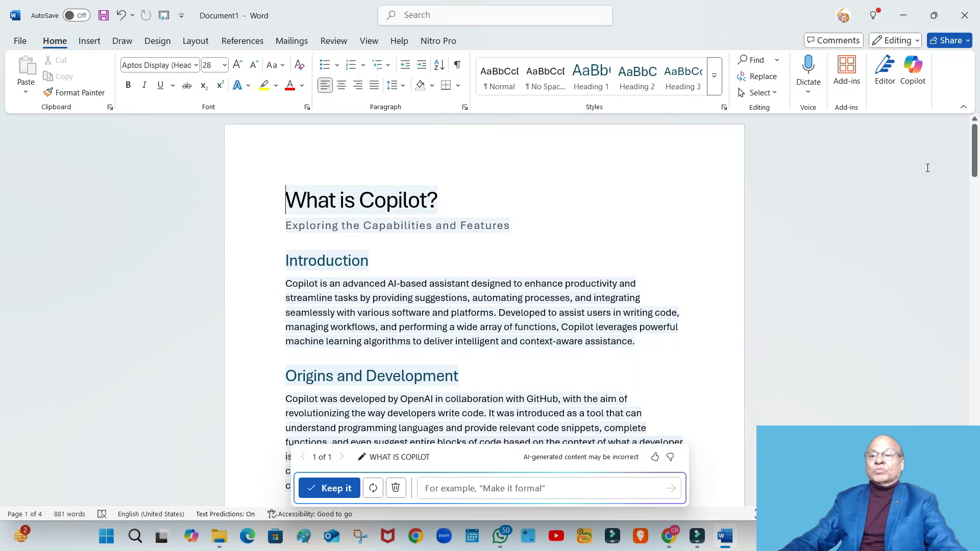
drag(974, 162, 978, 431)
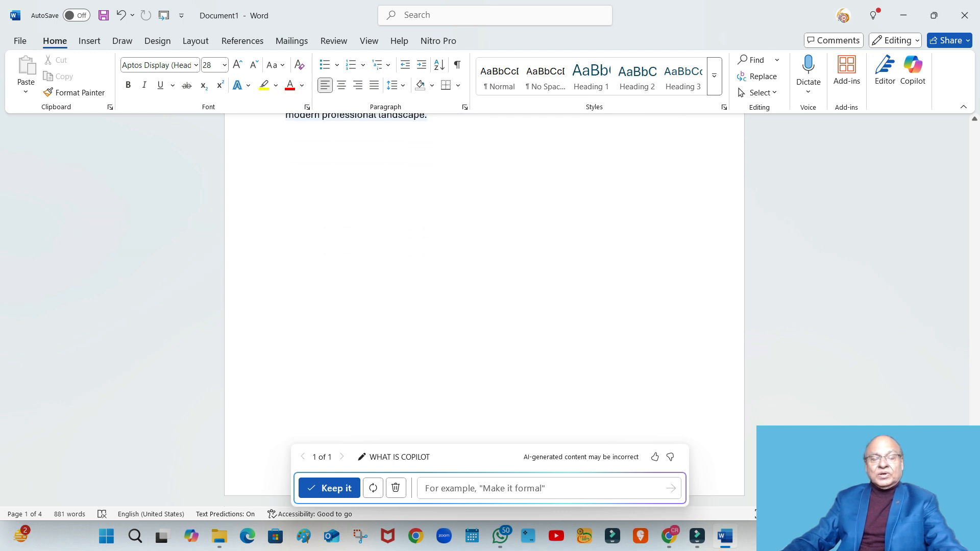
click(398, 489)
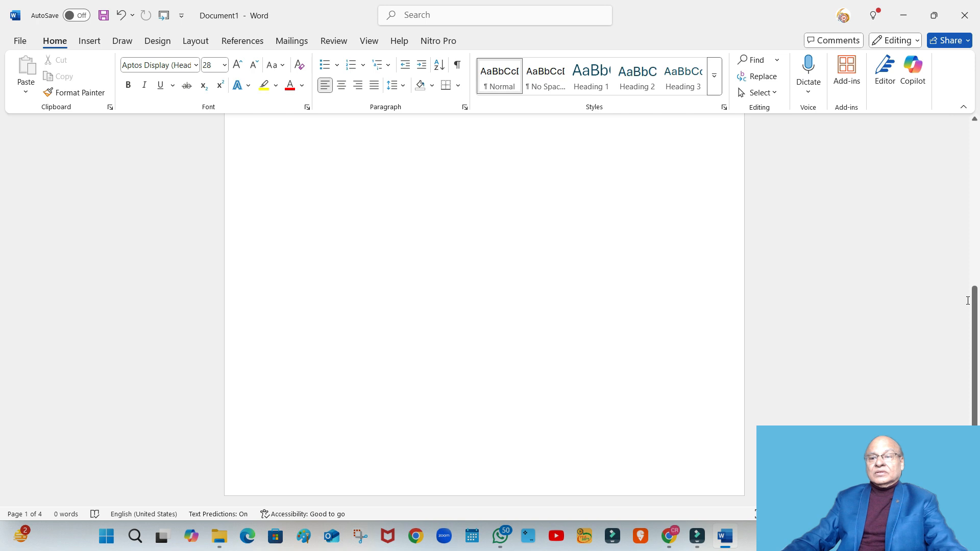
Step: Generate a new draft with Copilot in the empty document from the prompt "Whats tasks you can perform"
drag(976, 297, 973, 141)
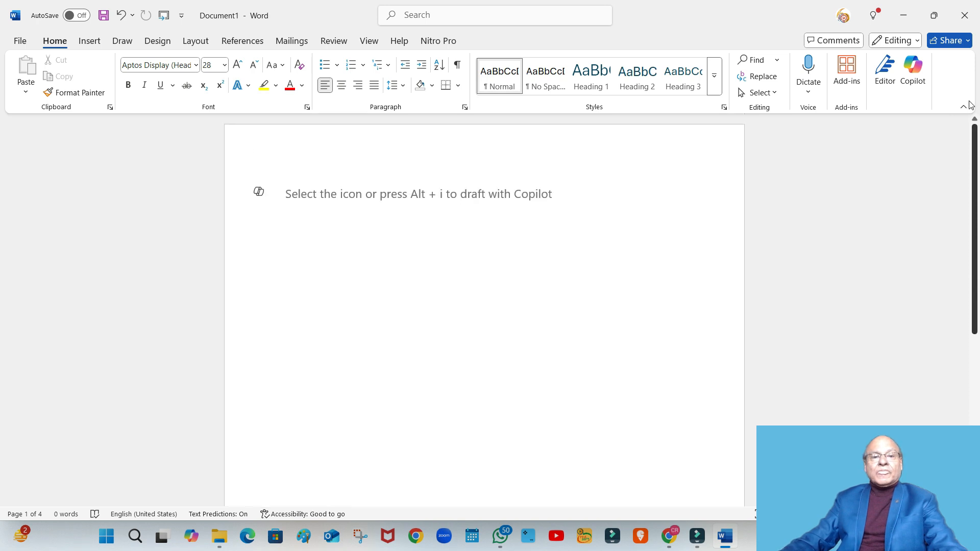
click(258, 194)
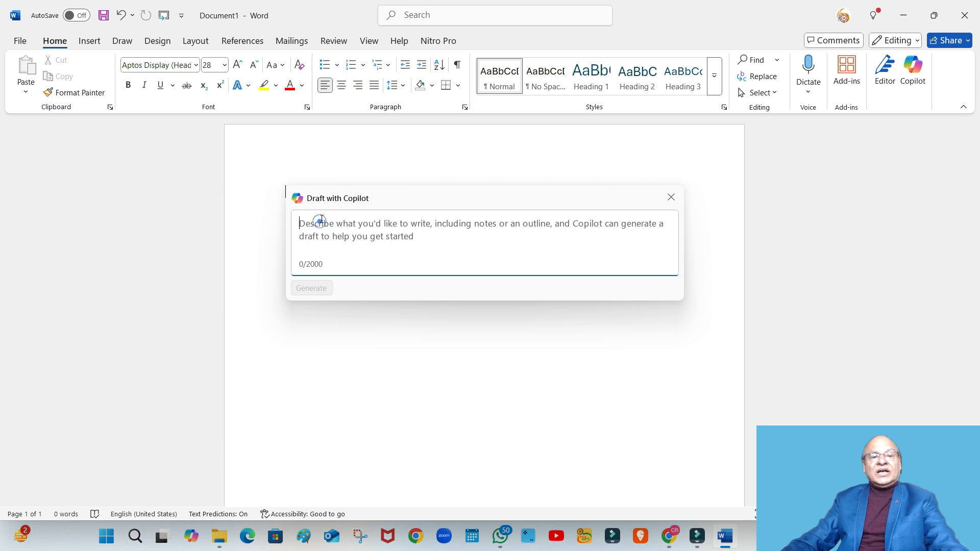
text(Whats )
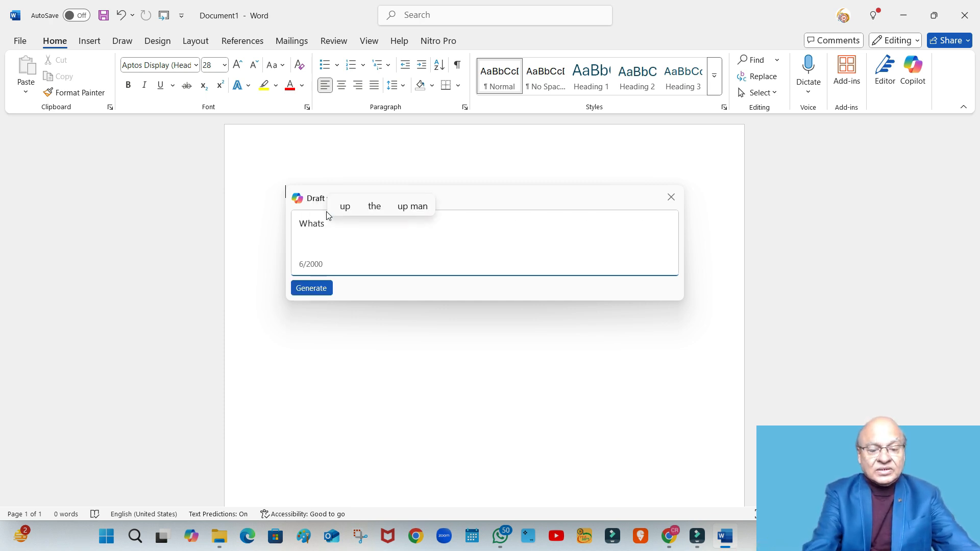
text(tas)
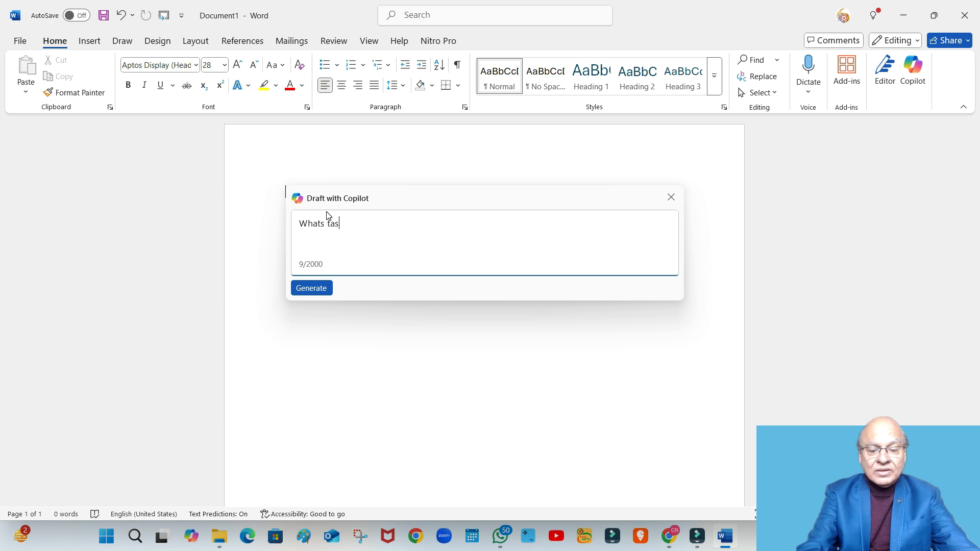
text(ks you ca)
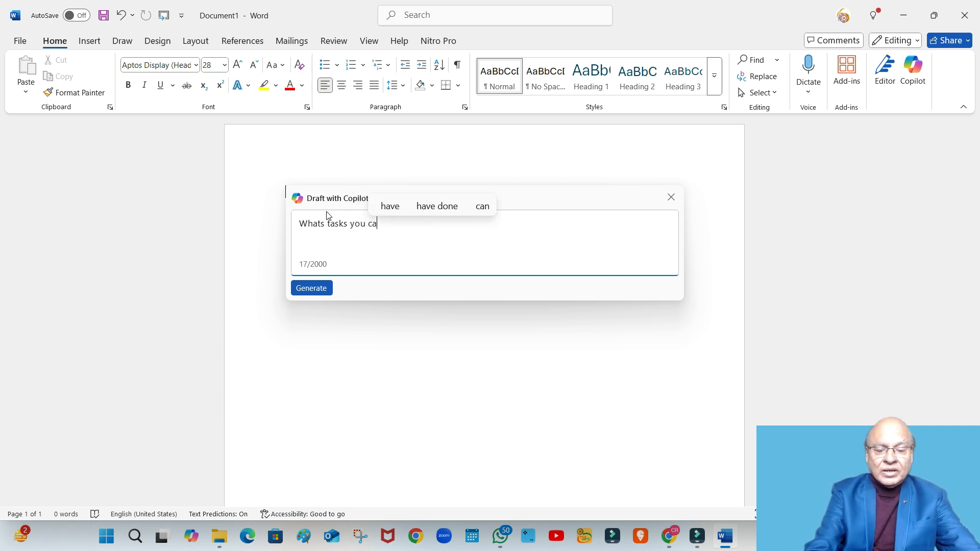
text(n perf )
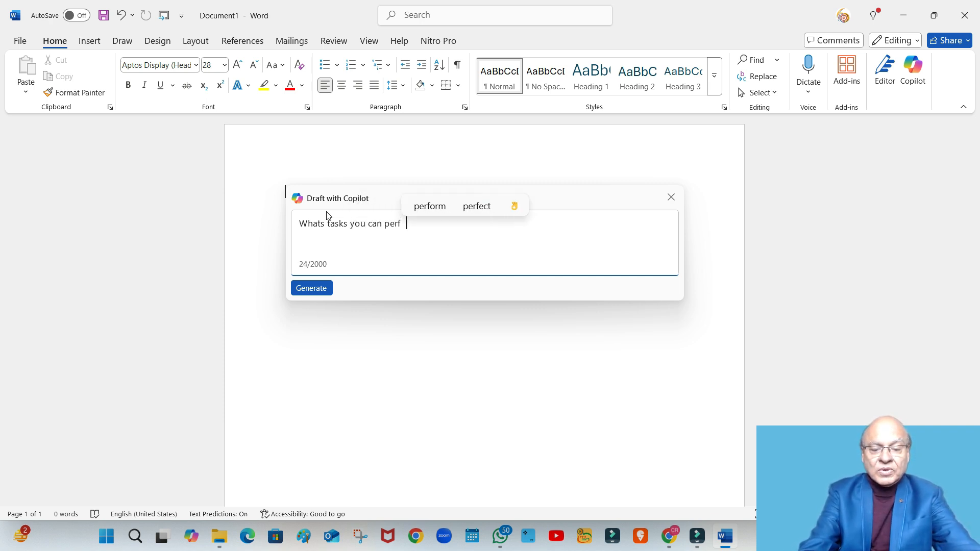
text(orm)
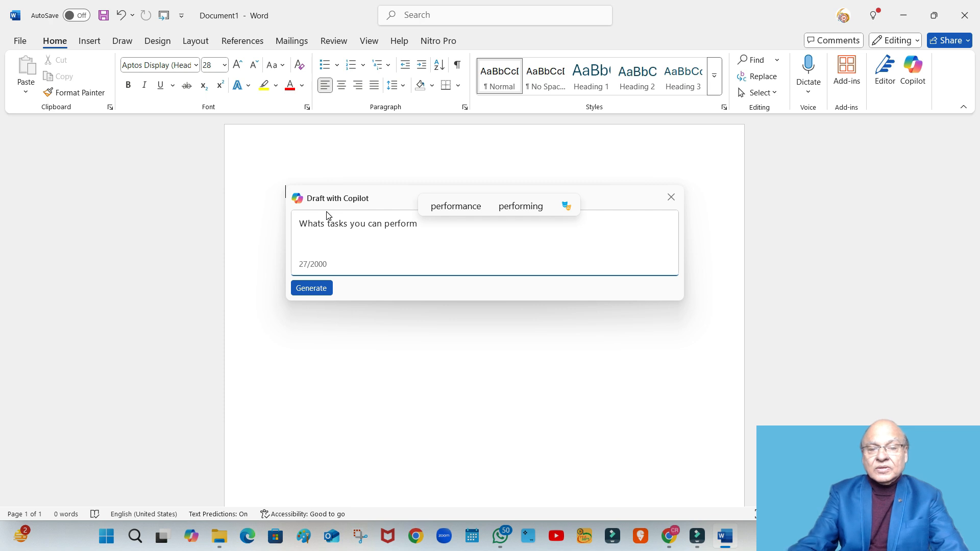
click(311, 286)
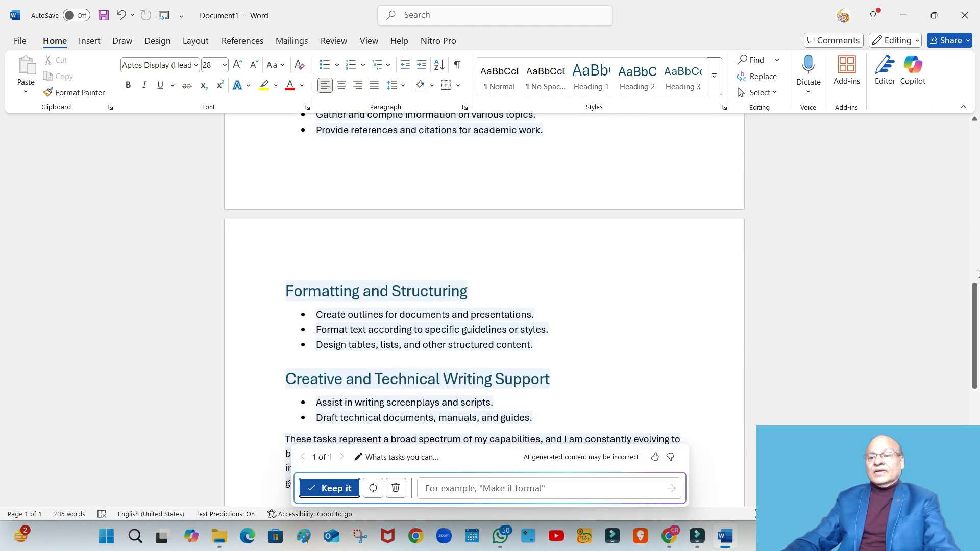
Step: Read through the generated draft listing the tasks Copilot can perform
drag(976, 295, 975, 134)
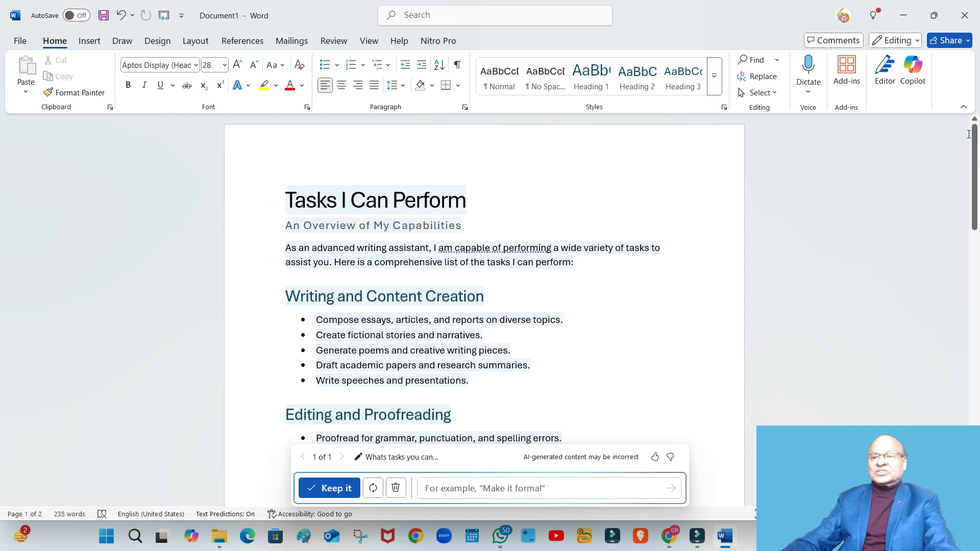
drag(977, 156, 975, 212)
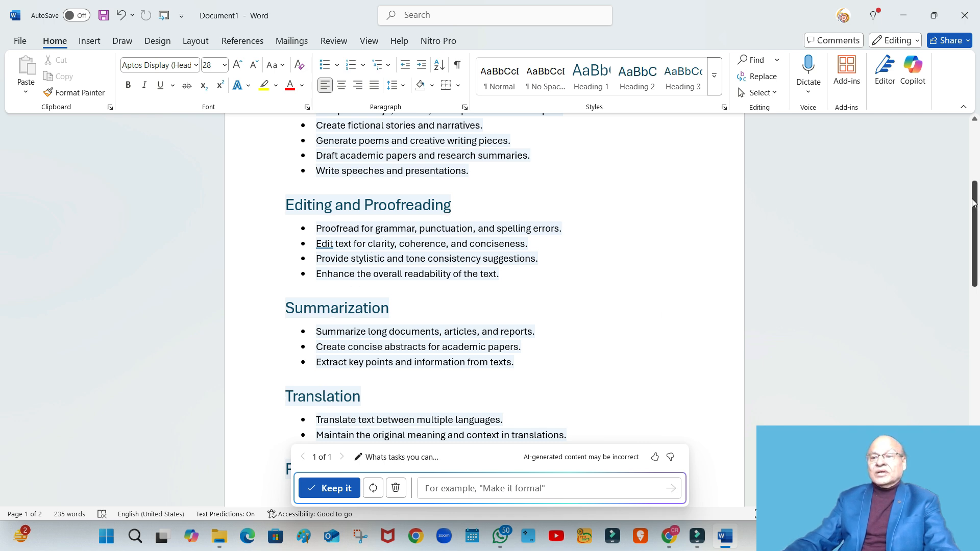
drag(973, 203, 977, 118)
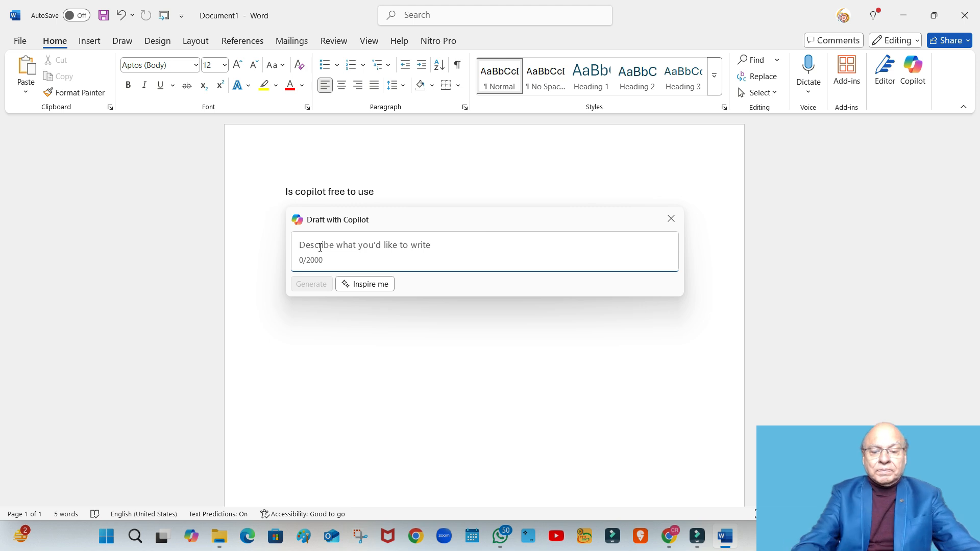
Step: Generate a draft with Copilot from the prompt "Please write an email to HR Department appyling for 2 days leave"
text(Plr)
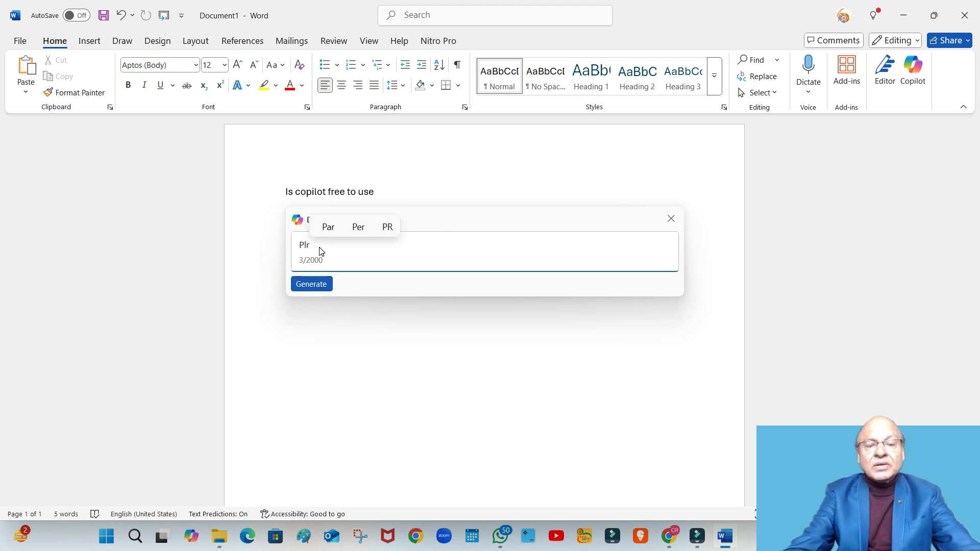
key(BackSpace)
text(ease )
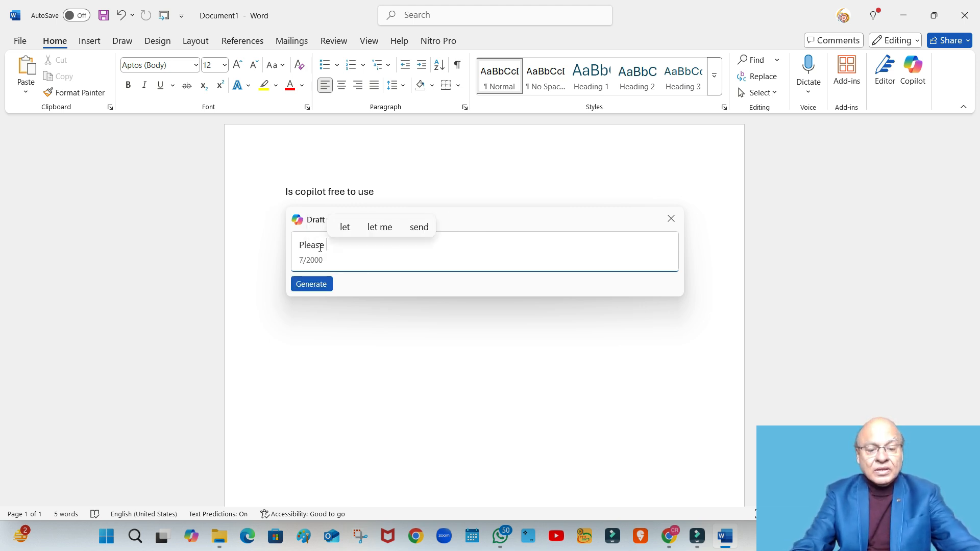
text(write a)
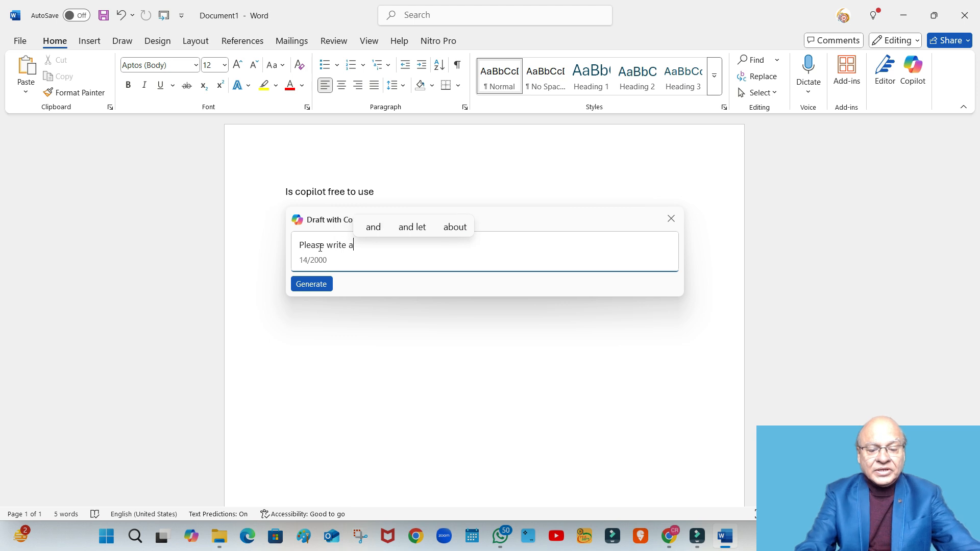
text(n email to)
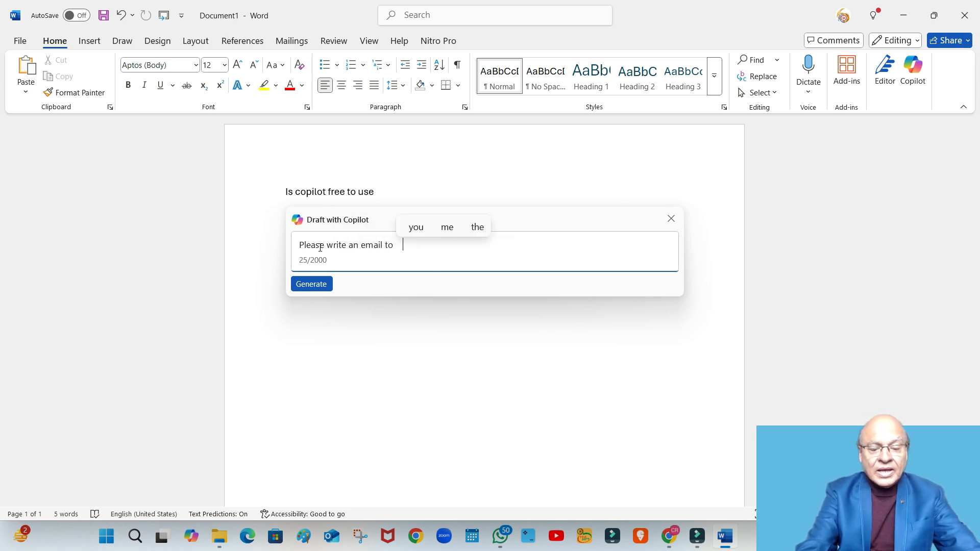
text( HR Depar)
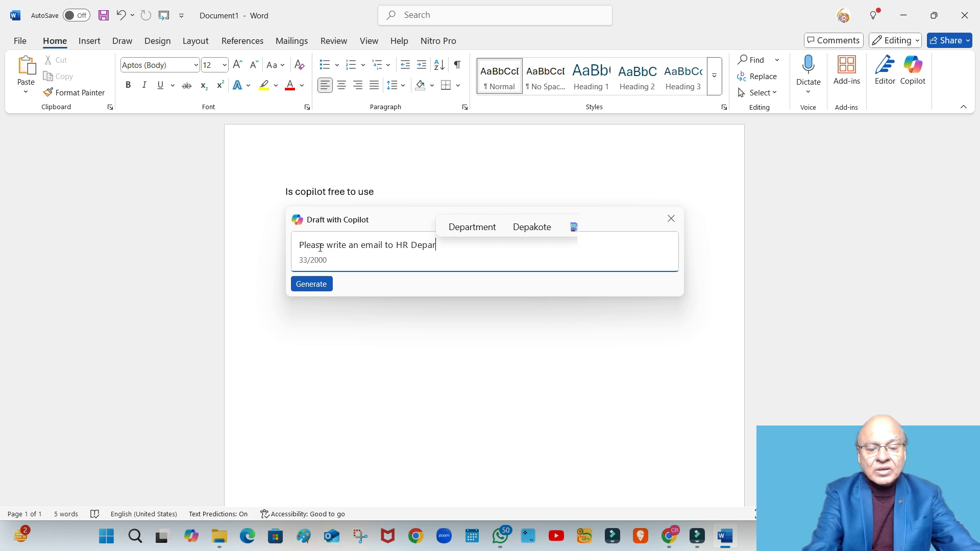
text(tment )
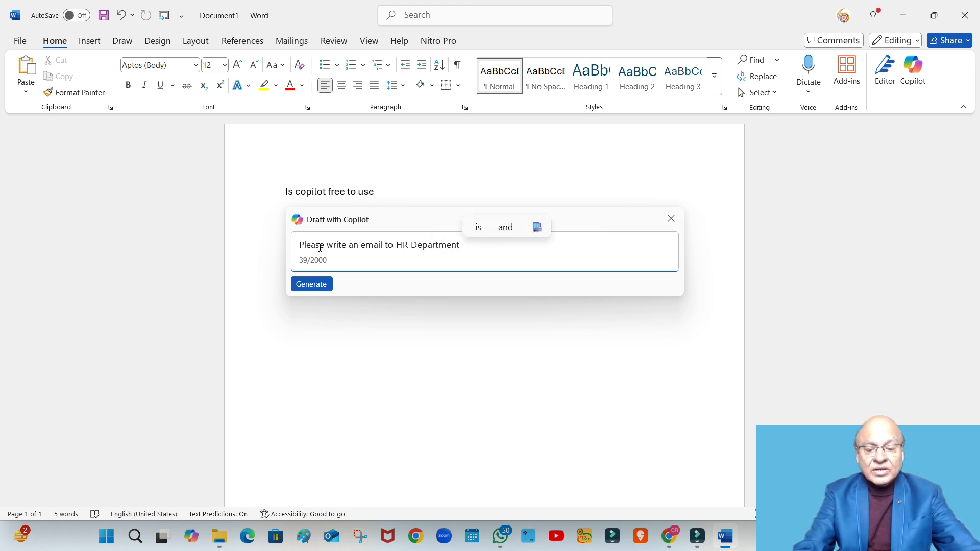
text(app)
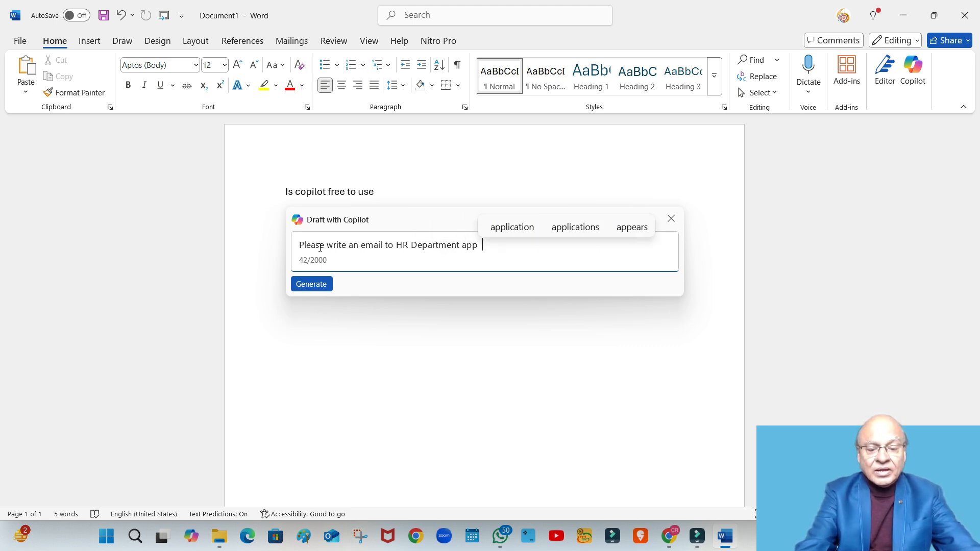
text(ying for )
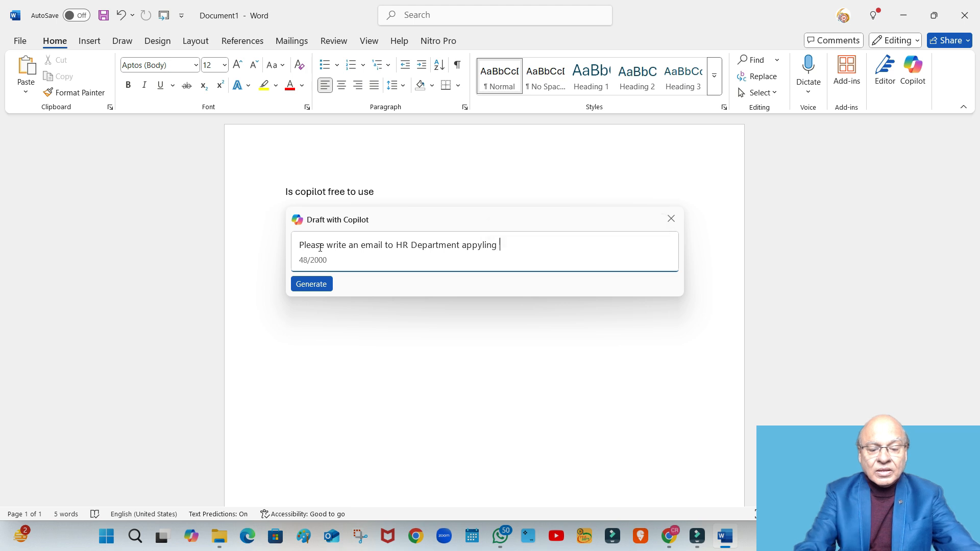
text(2 da)
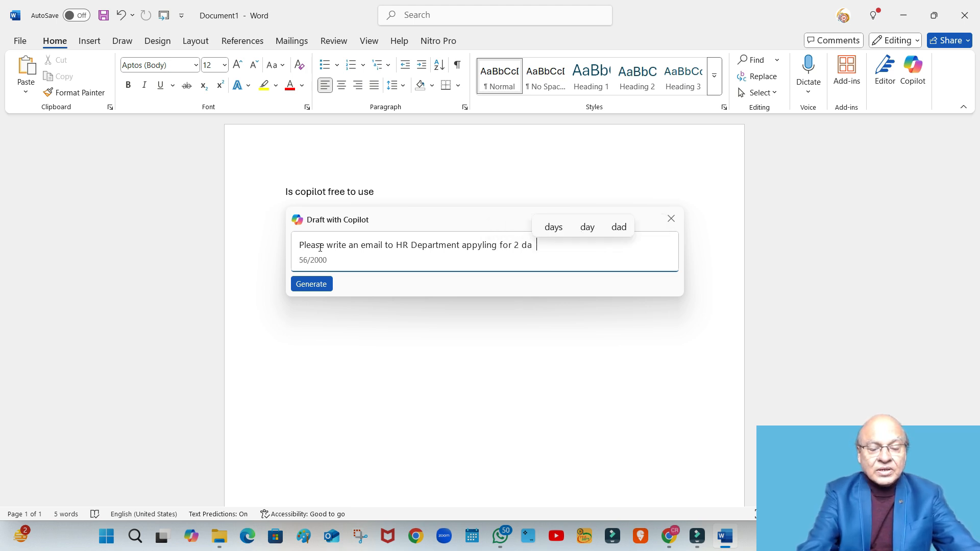
key(BackSpace)
text(ys leave)
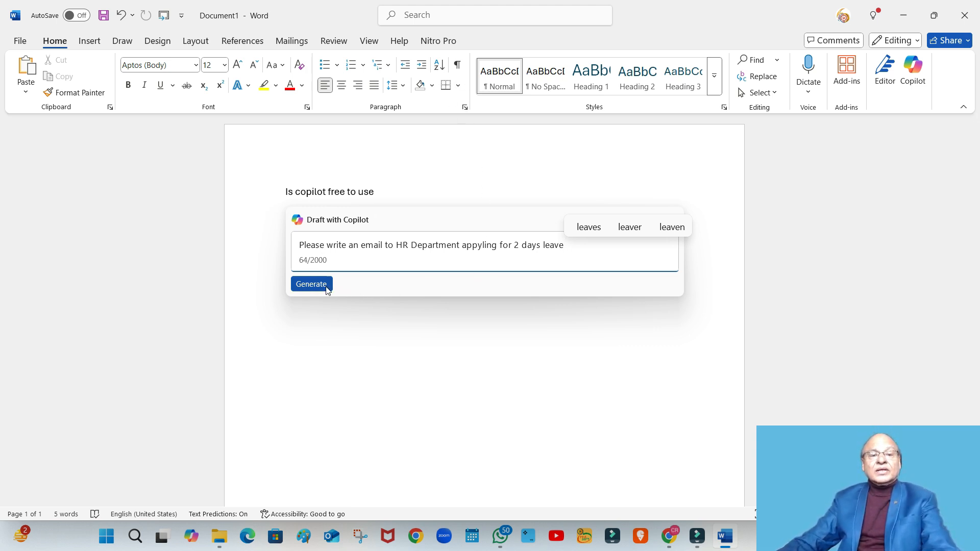
click(307, 282)
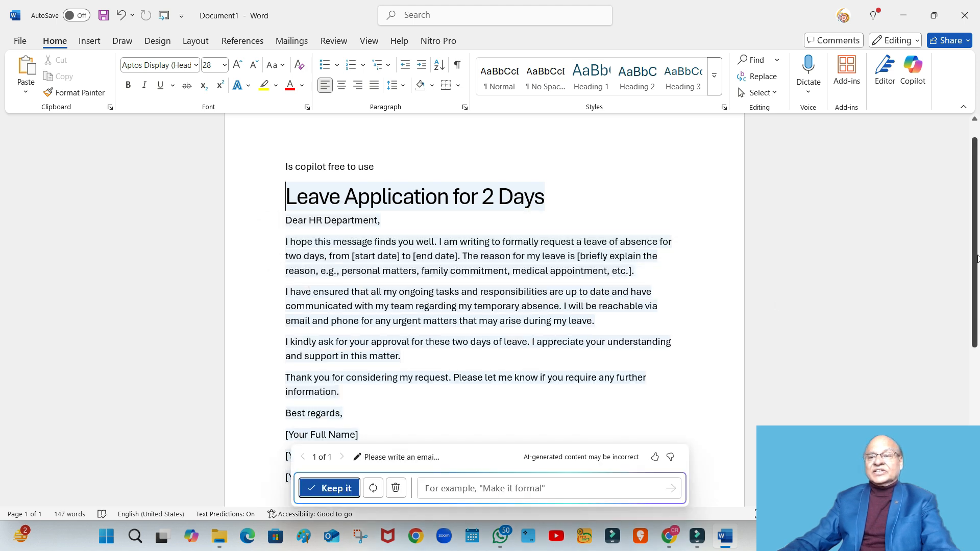
Step: Keep the generated leave application in the document and highlight its [Your Full Name] placeholder
mouse_move(976, 257)
mouse_down()
mouse_move(975, 299)
mouse_move(975, 272)
mouse_up()
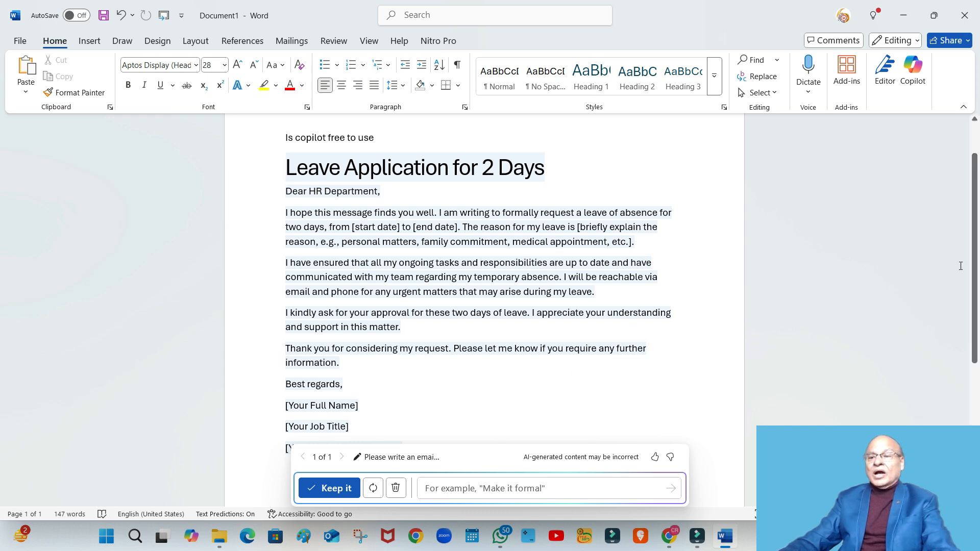
scroll(976, 252, down, 2)
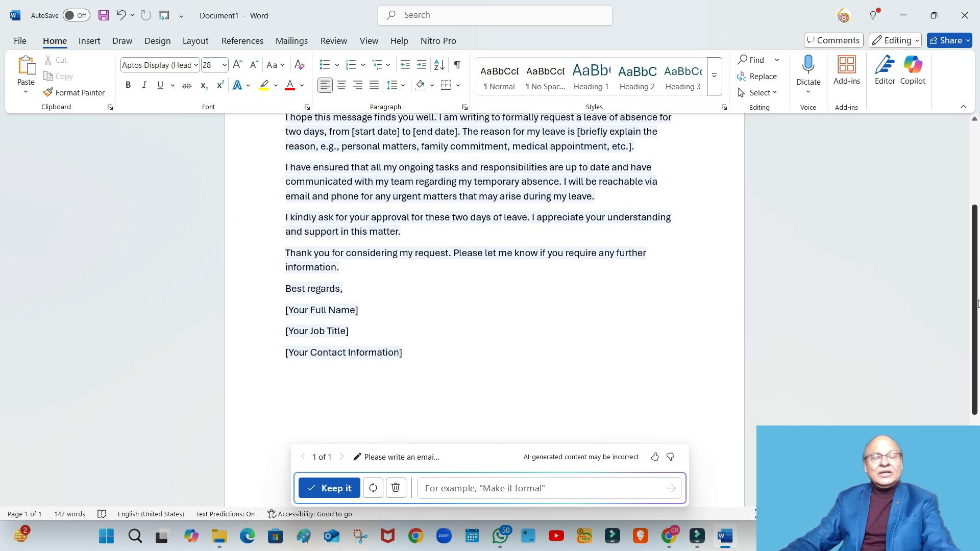
click(335, 490)
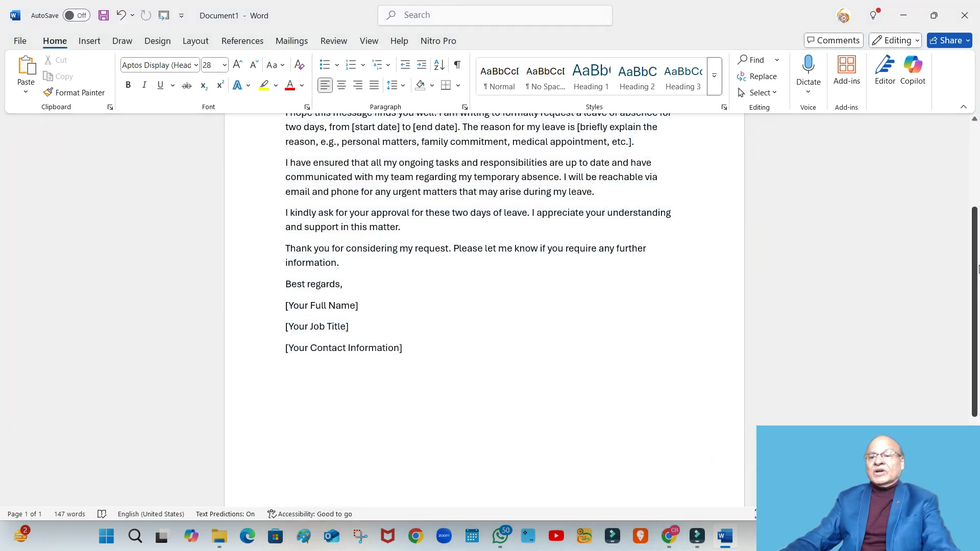
scroll(975, 272, up, 3)
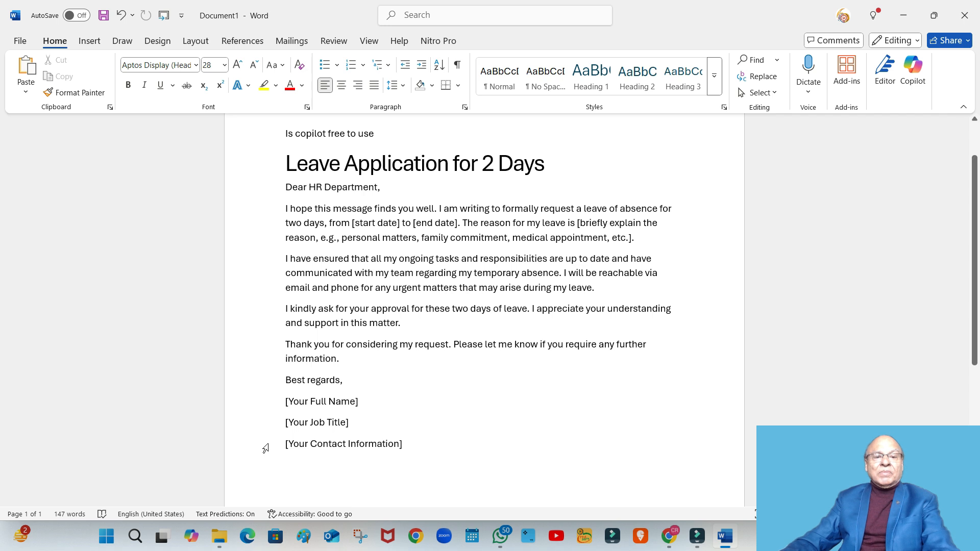
drag(284, 404, 434, 405)
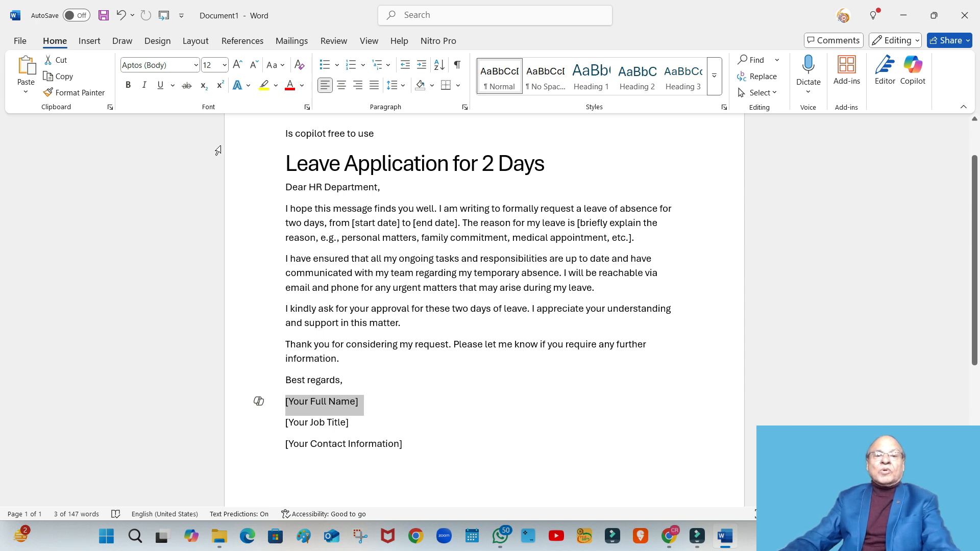
Step: Select the whole leave application from its title through the contact information line and open a Copilot prompt for it
drag(285, 162, 431, 485)
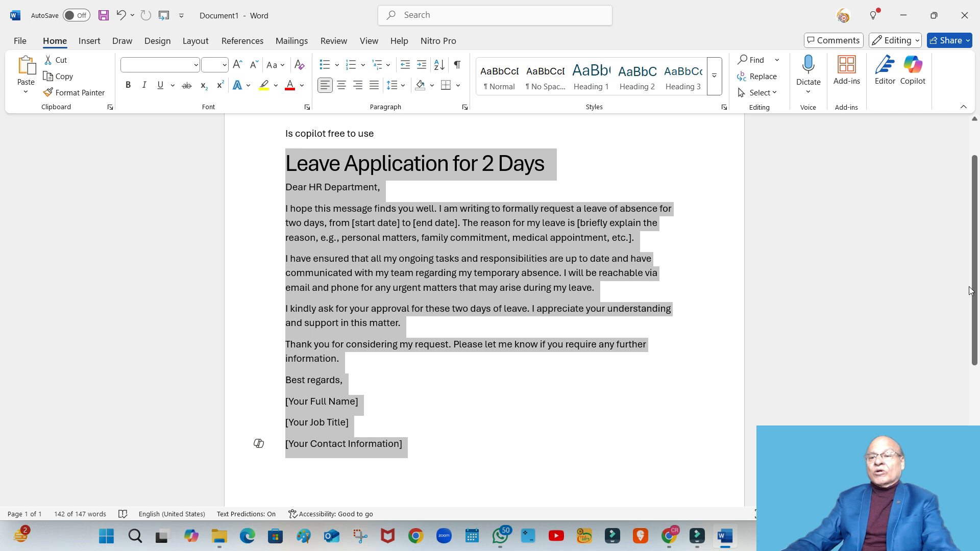
scroll(975, 248, up, 2)
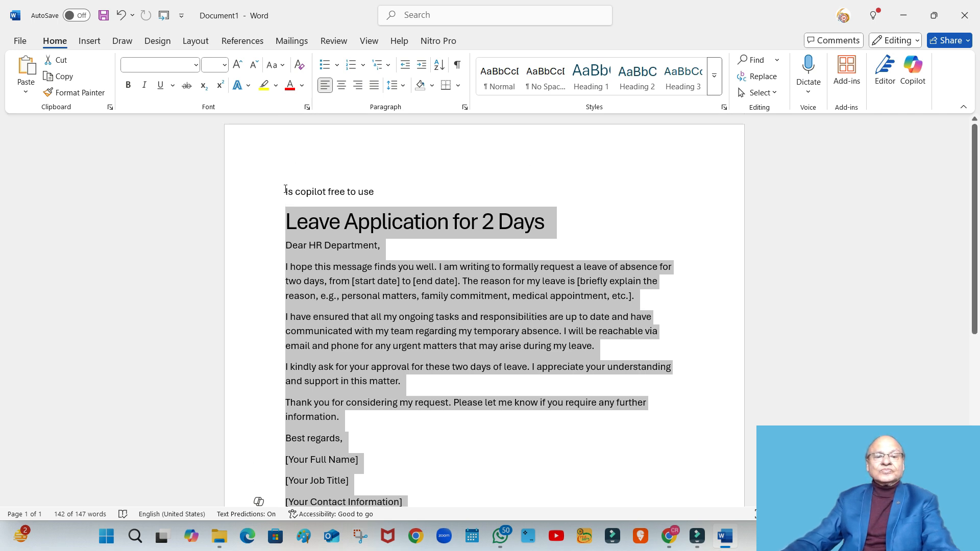
click(259, 504)
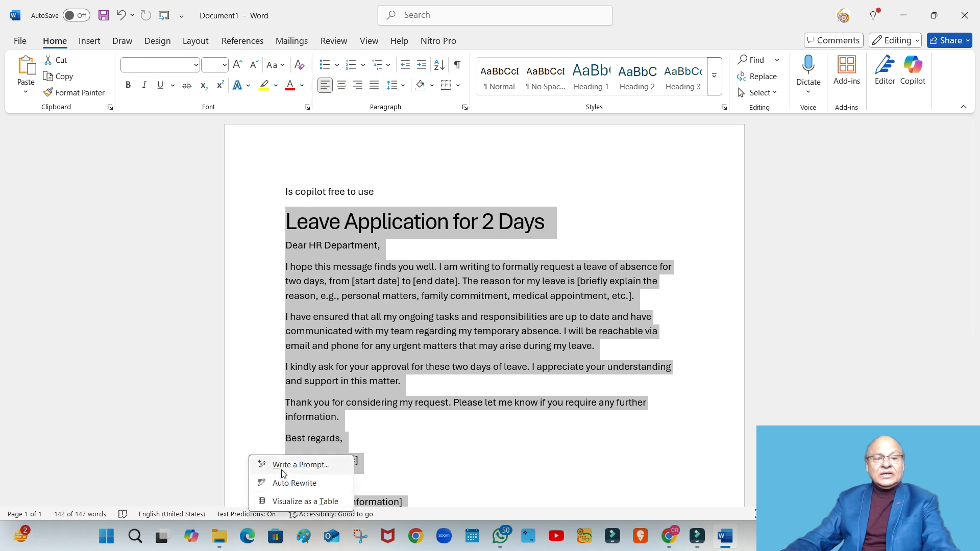
click(283, 469)
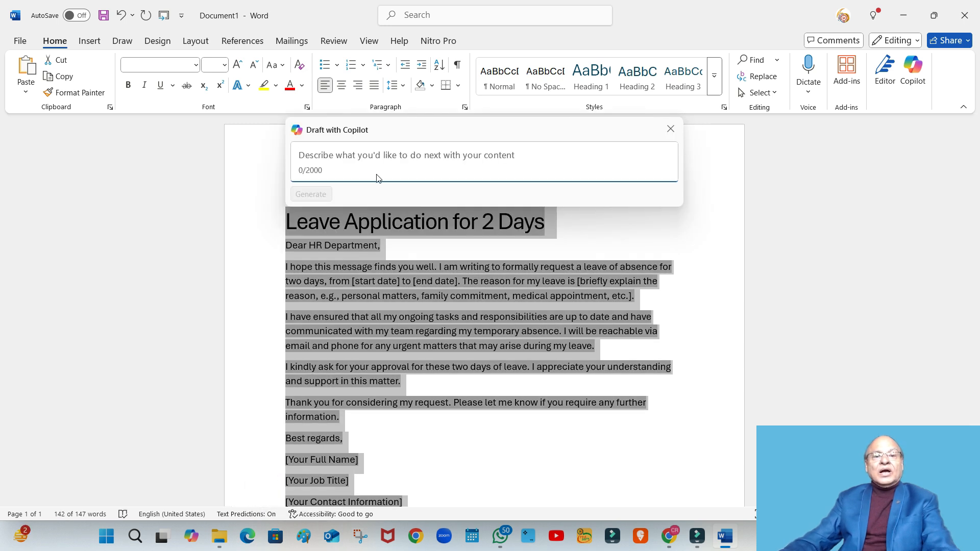
Step: Enter the Copilot prompt "Please write an article on Social Banking in India"
click(312, 154)
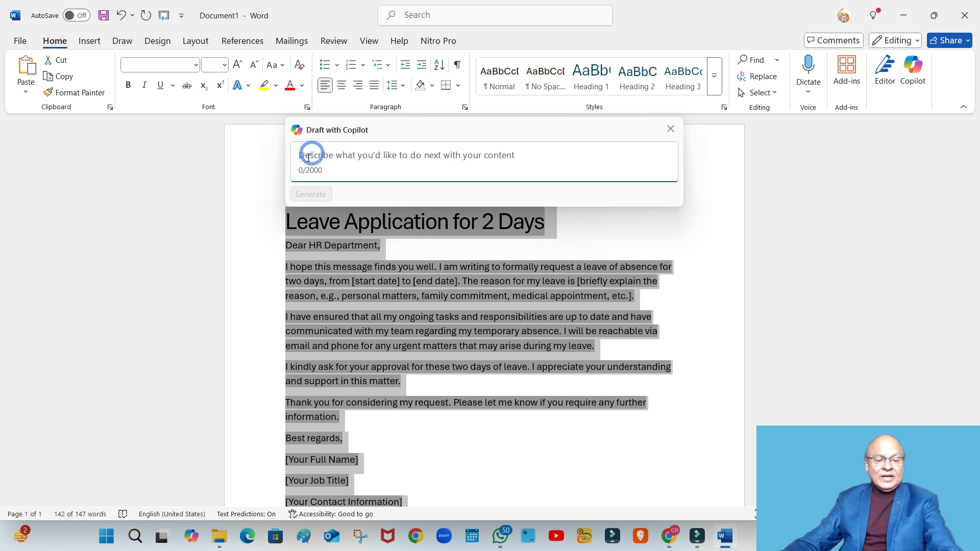
text(Please wr)
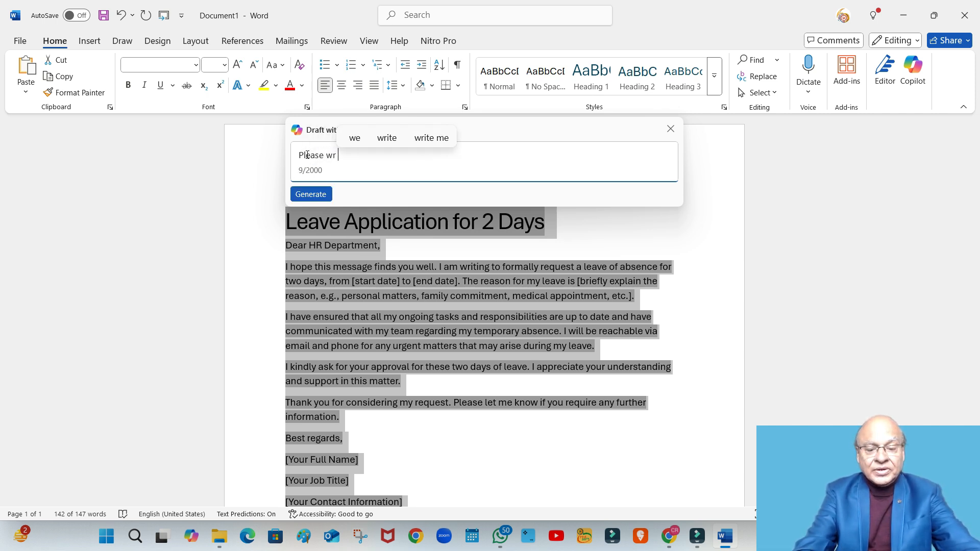
text(ite an a)
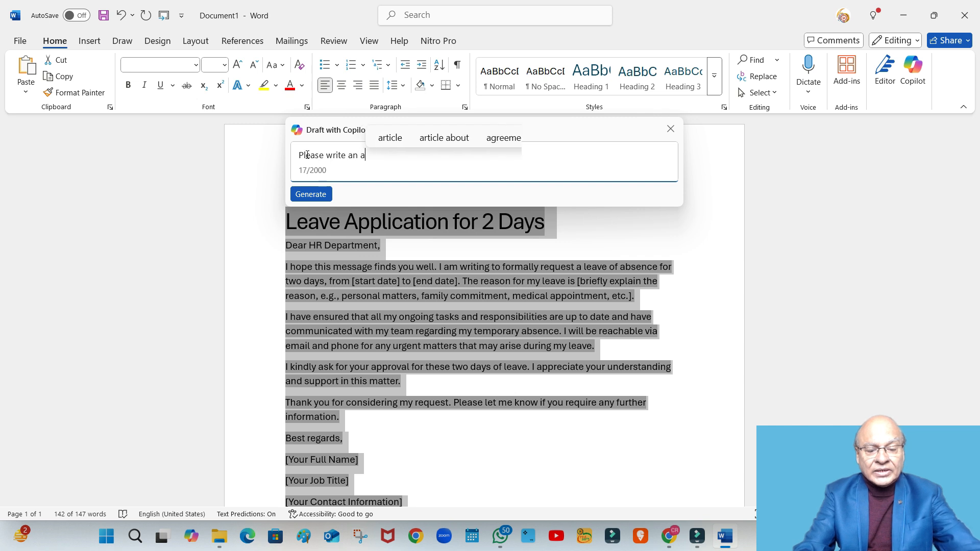
text(rtil)
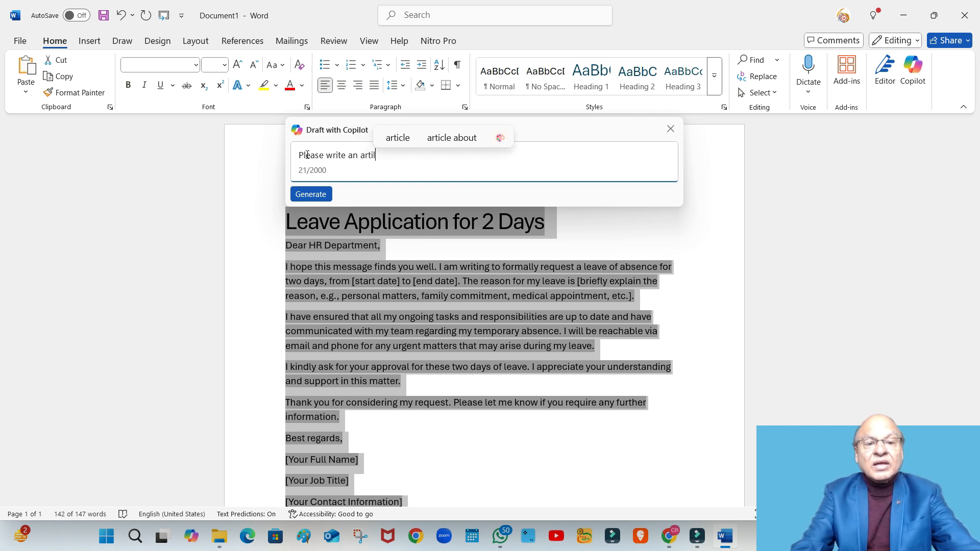
text(e)
key(BackSpace)
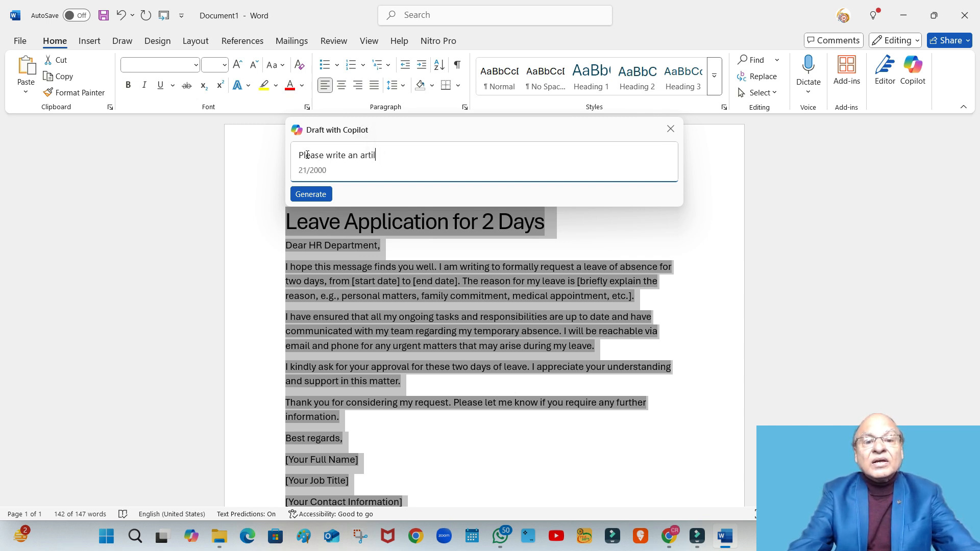
text(cle )
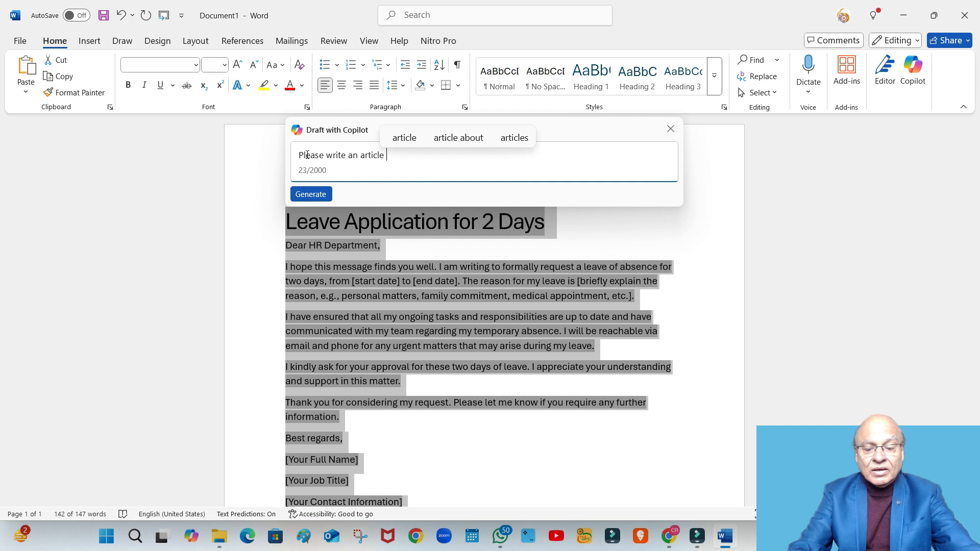
text(on S)
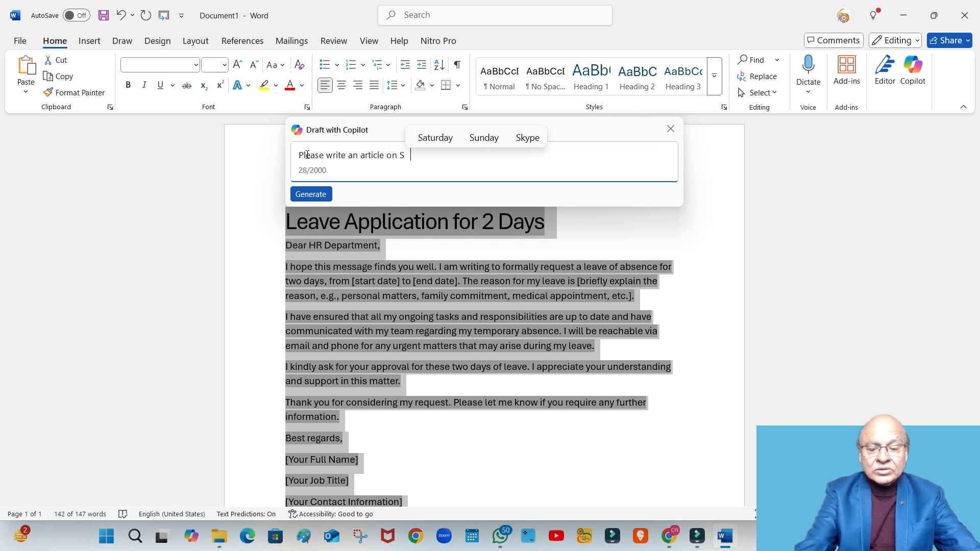
text(ocia)
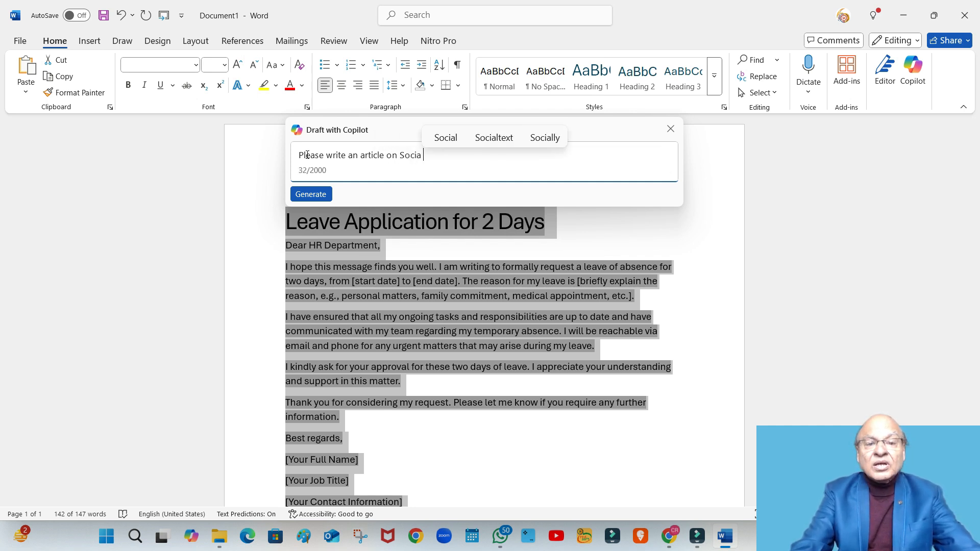
text(l B)
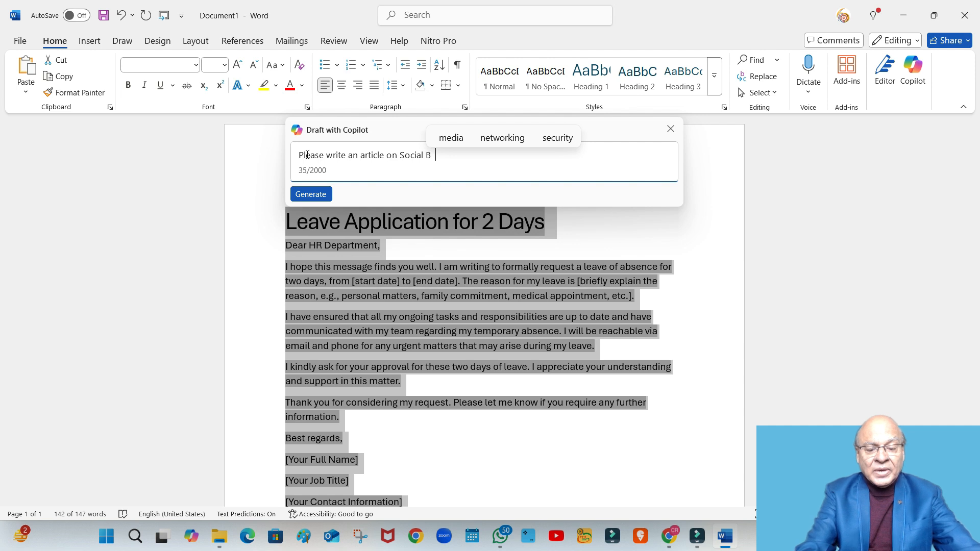
text(anking i)
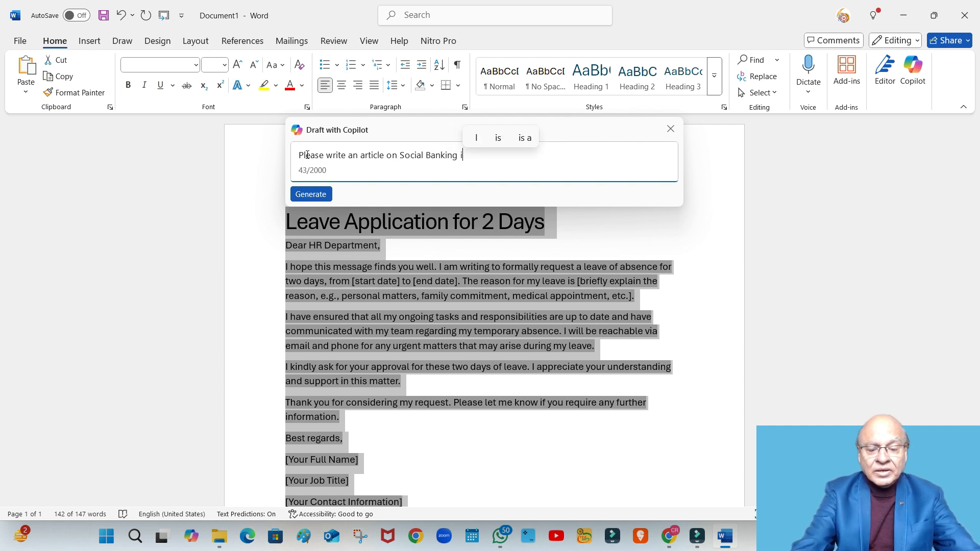
text(n India)
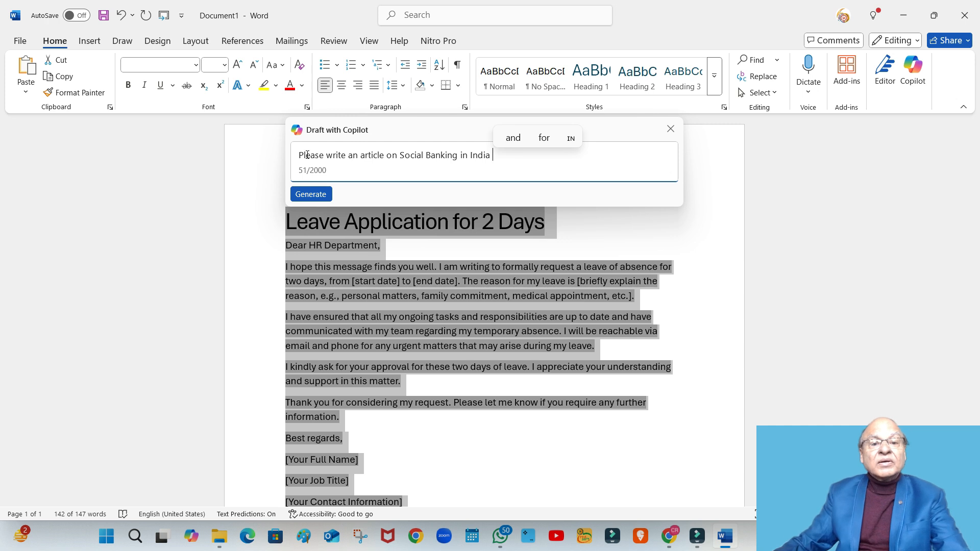
Step: Insert "in one page" after "article" in the Copilot prompt and generate the article draft
click(387, 155)
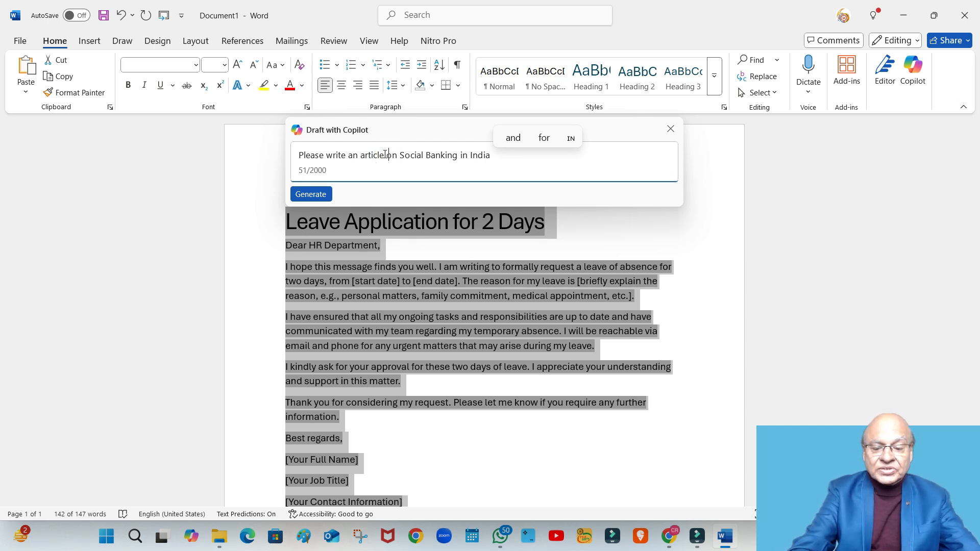
text(in )
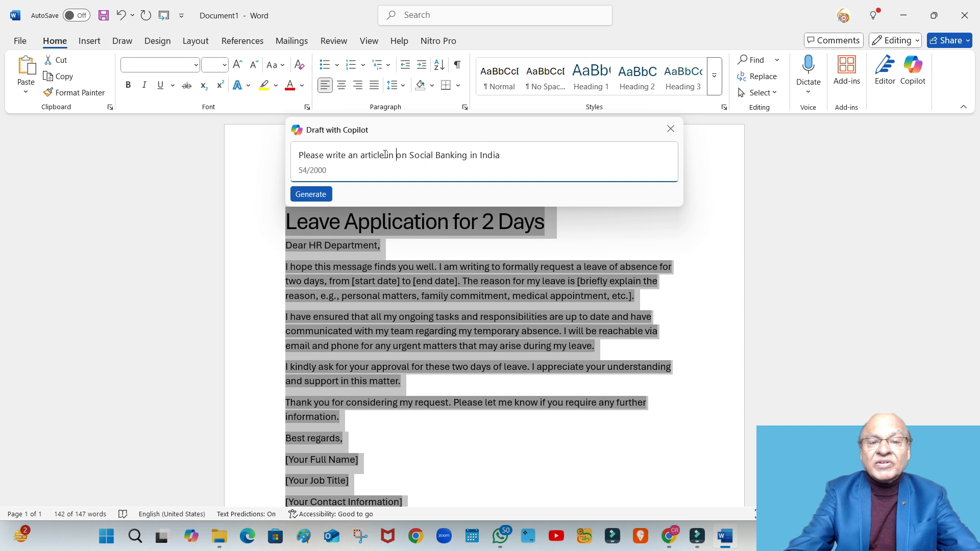
text(one page)
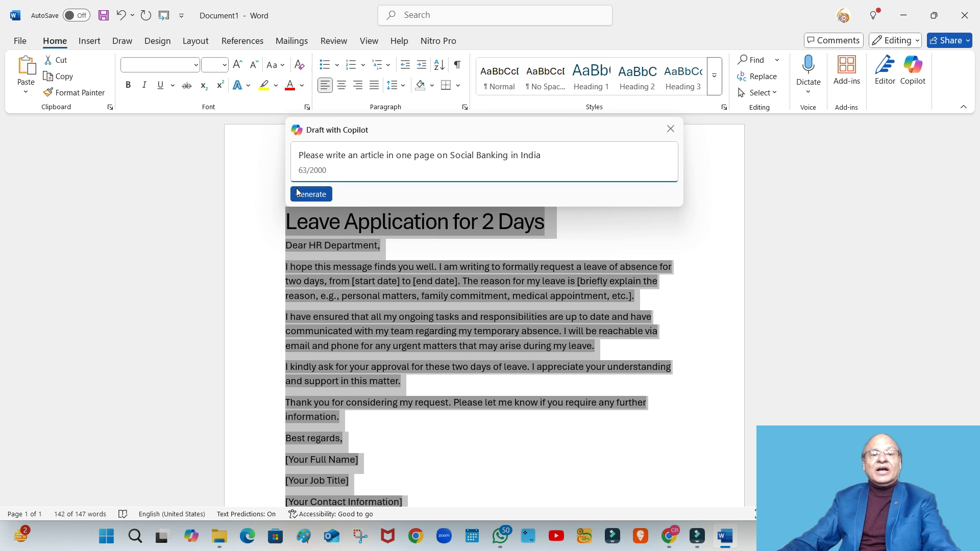
click(310, 195)
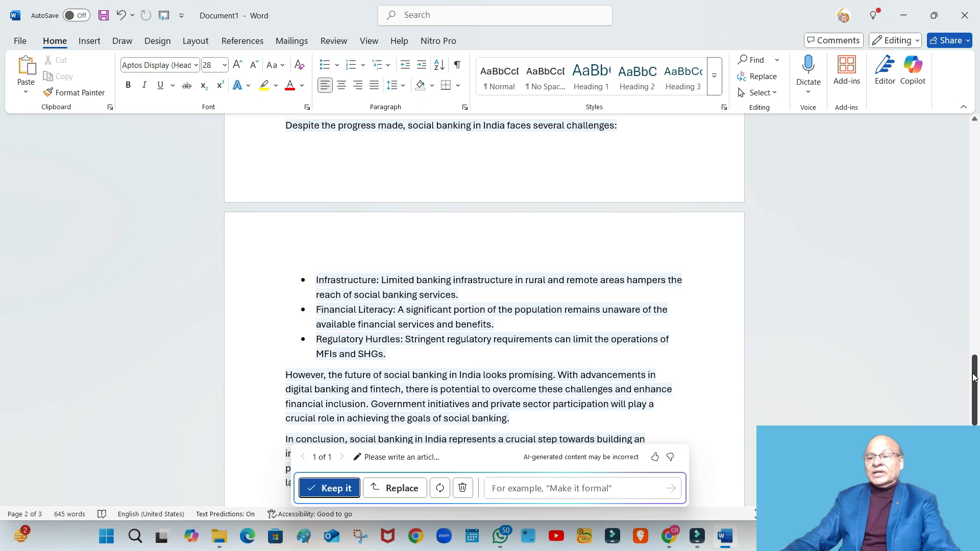
Step: Delete all the document text, from the "Is copilot free to use" line through the end of the Social Banking in India article
drag(975, 377, 978, 211)
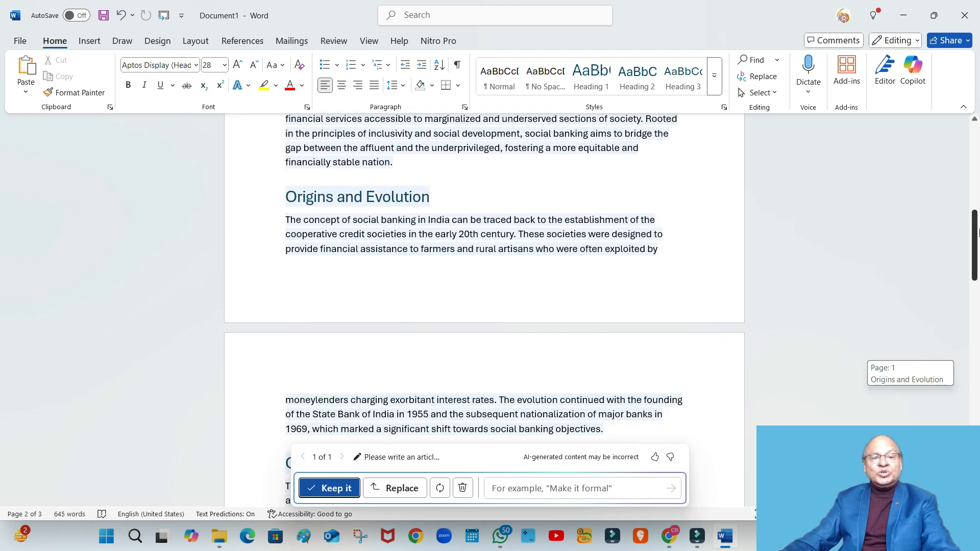
drag(978, 232, 978, 328)
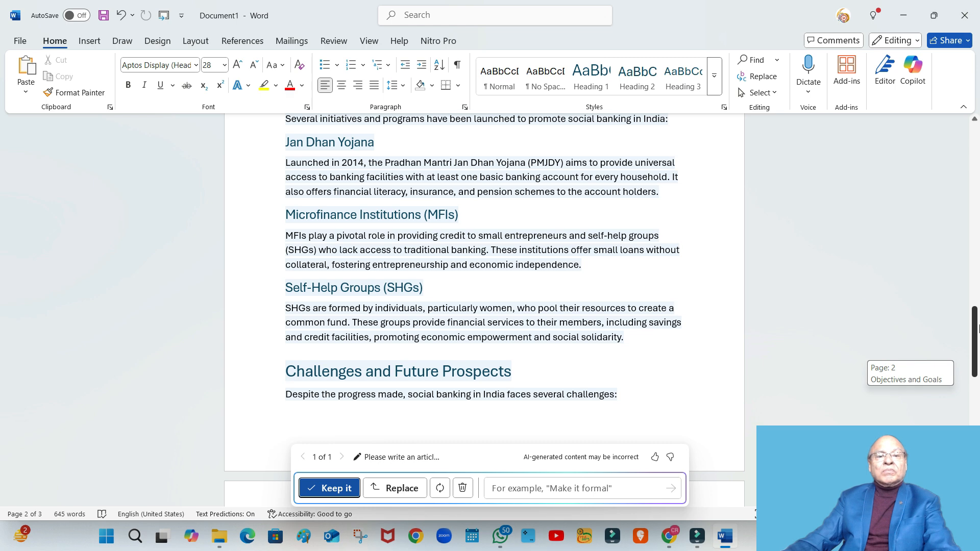
drag(978, 328, 977, 362)
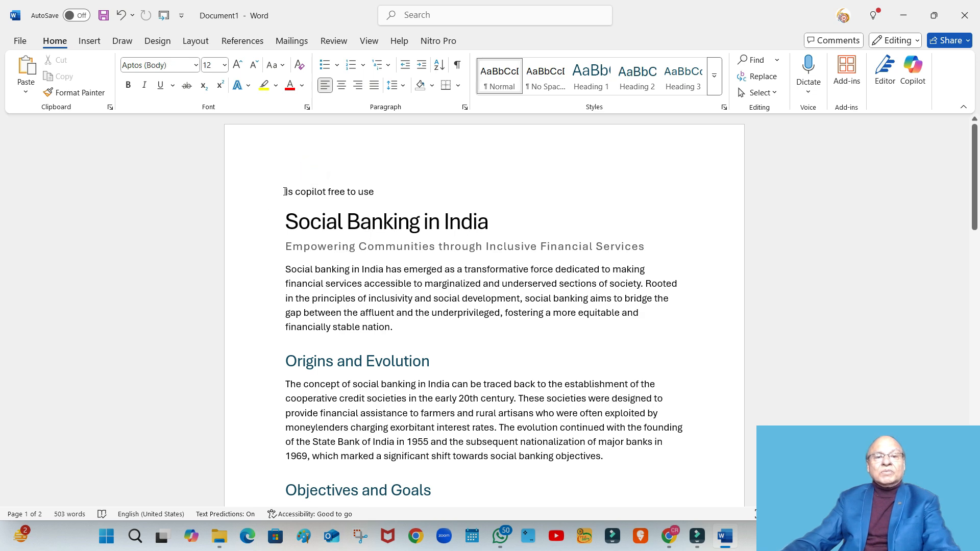
drag(285, 191, 472, 462)
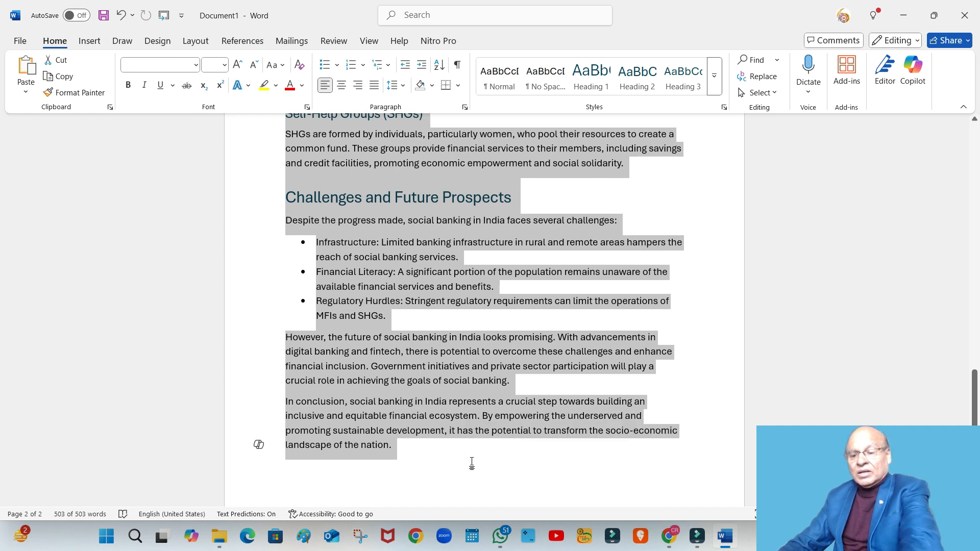
key(Delete)
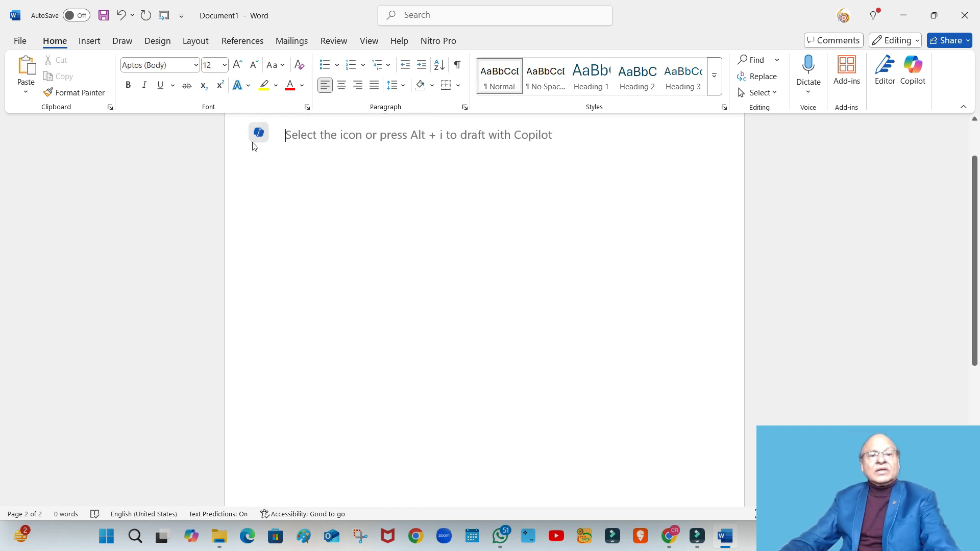
Step: Open a Copilot draft prompt on the blank page and begin it with "Please write a message"
click(259, 134)
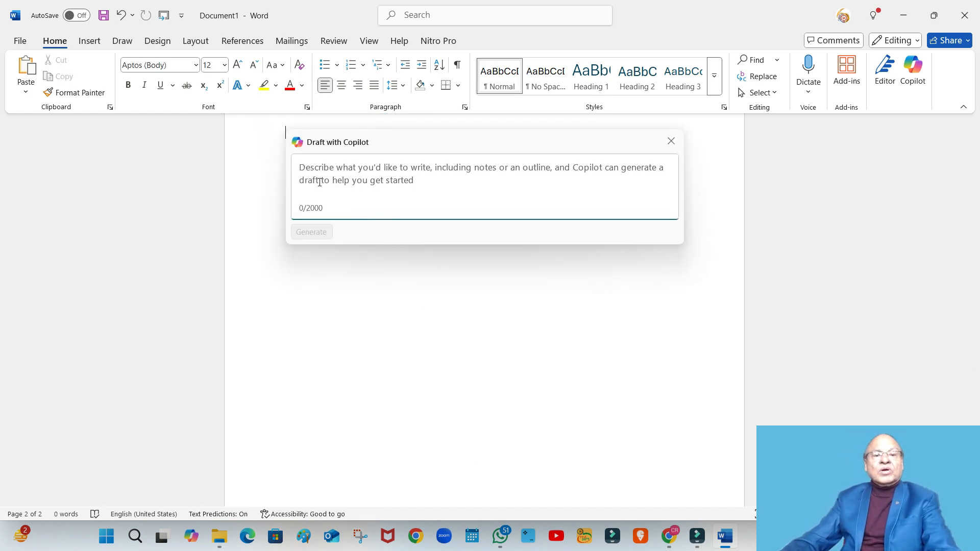
click(309, 168)
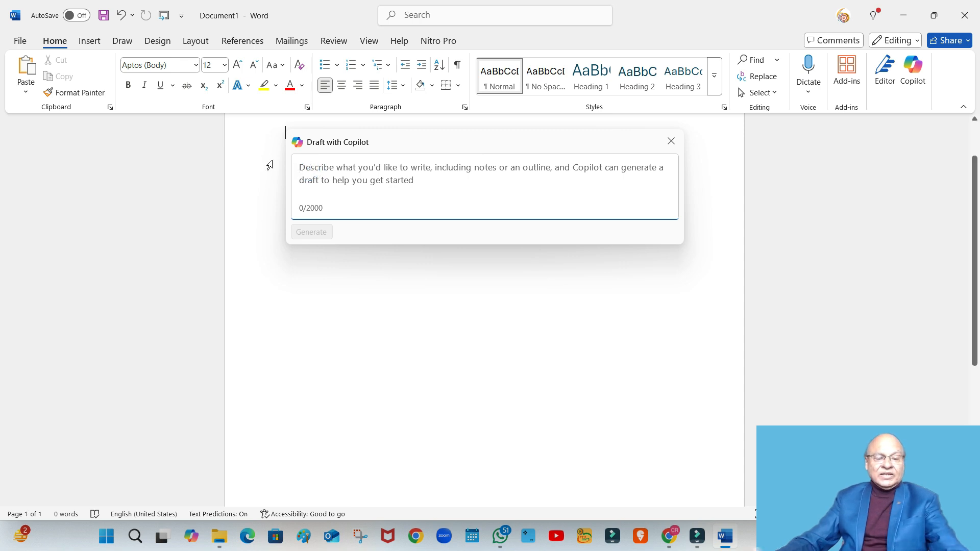
text(Pleae)
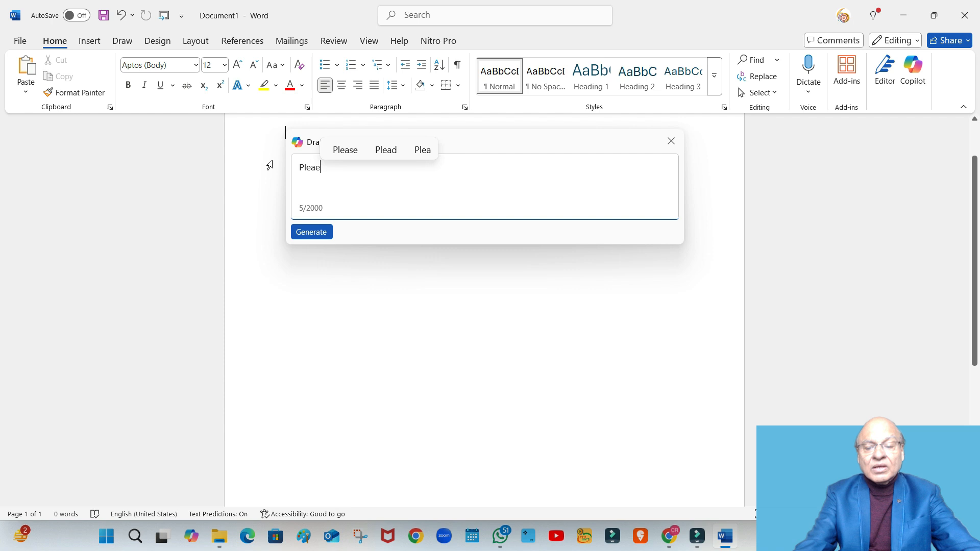
key(BackSpace)
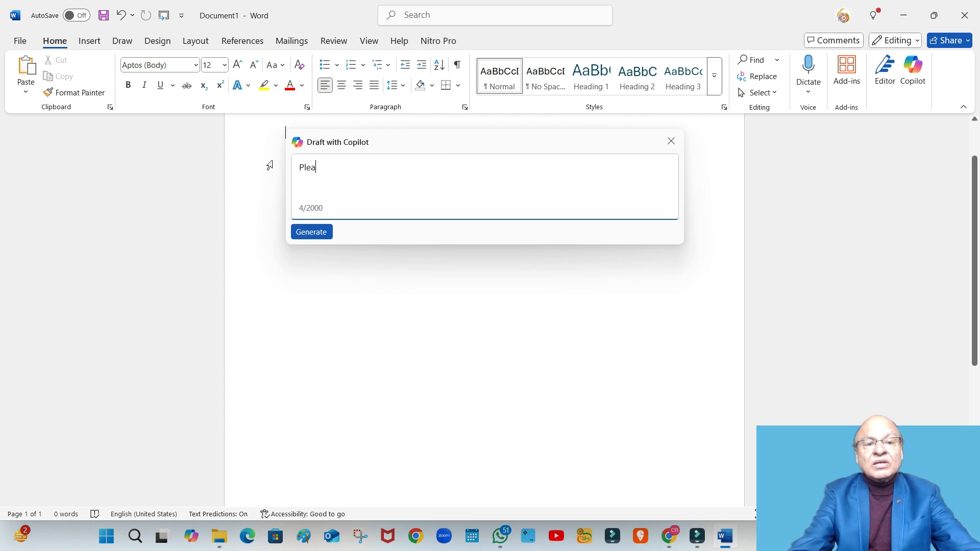
text(se w)
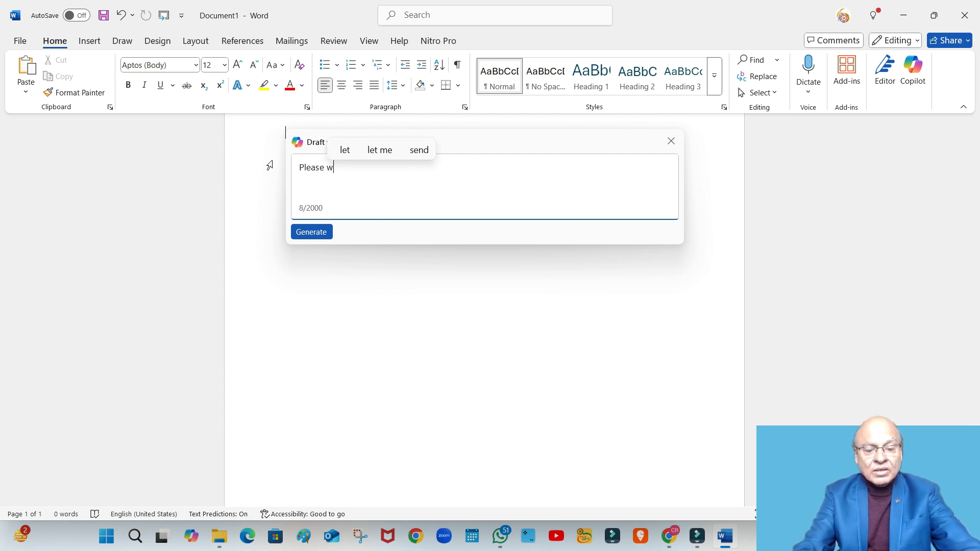
text(rite )
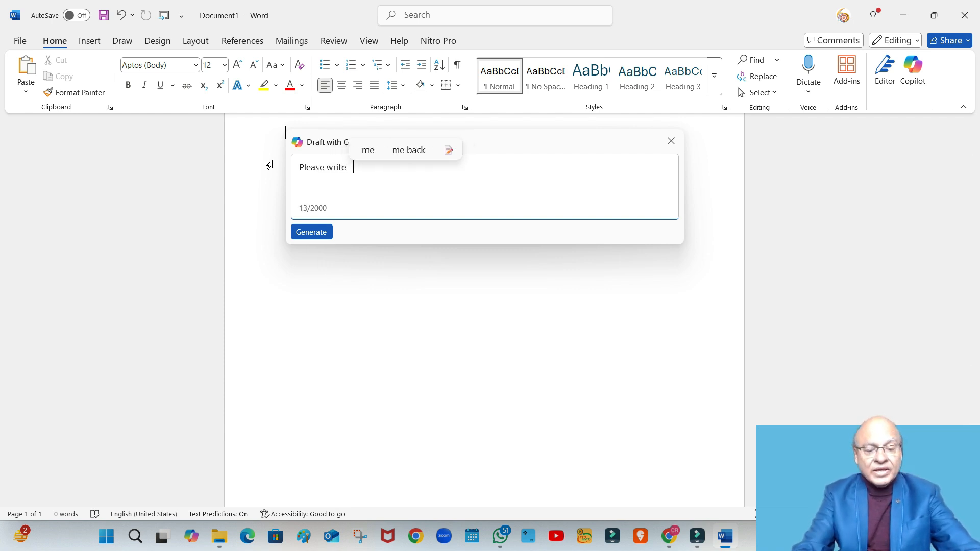
text(a messahe)
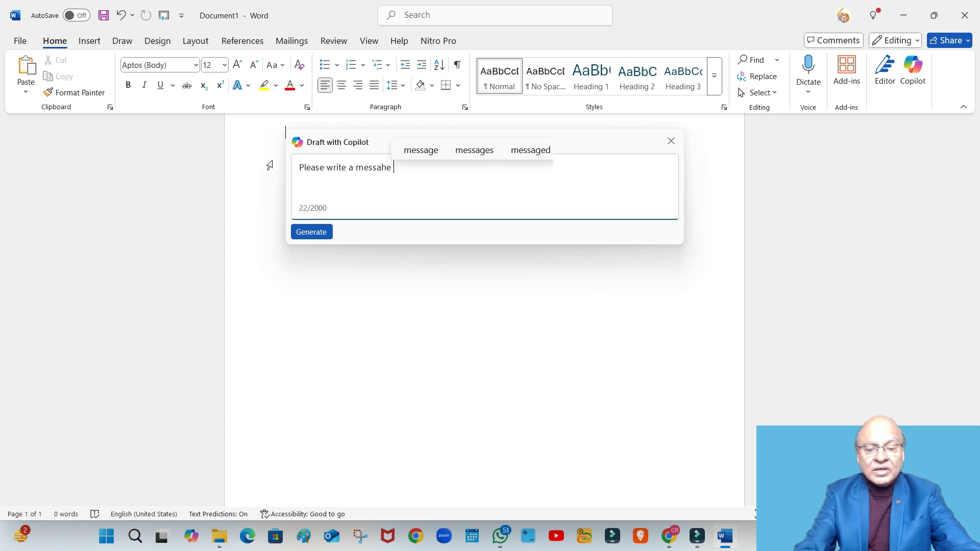
key(BackSpace)
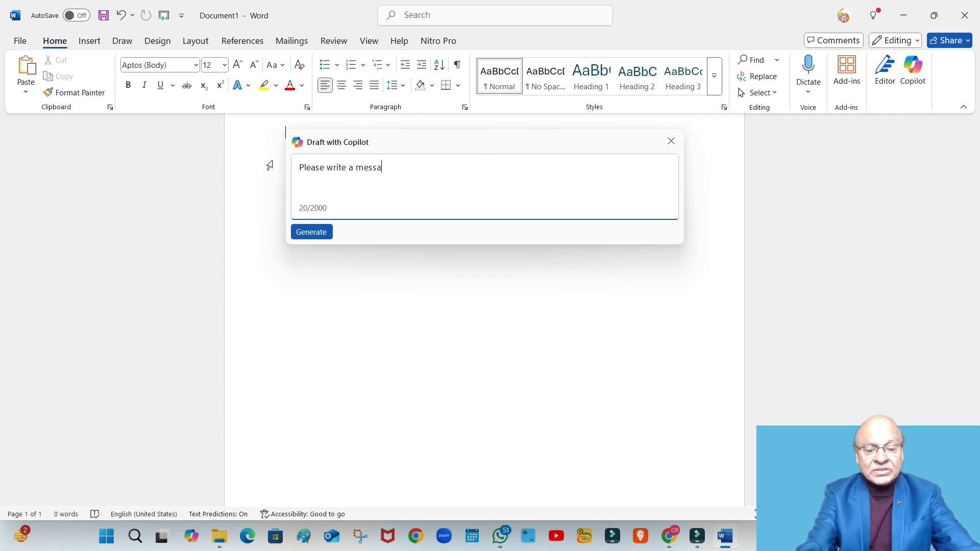
text(ge )
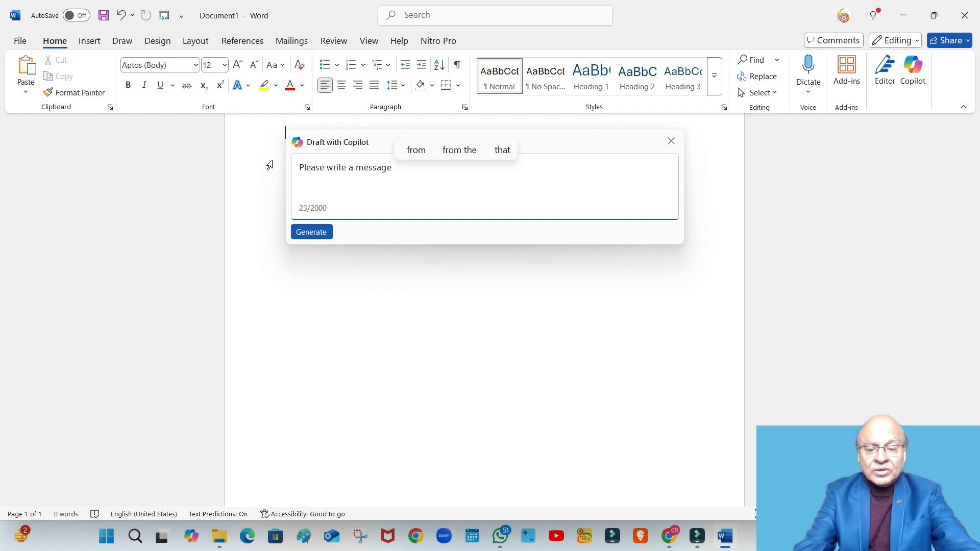
Step: Continue the Copilot prompt with "to members from a Union General Secretary requesting to"
text(top)
key(BackSpace)
text(membe)
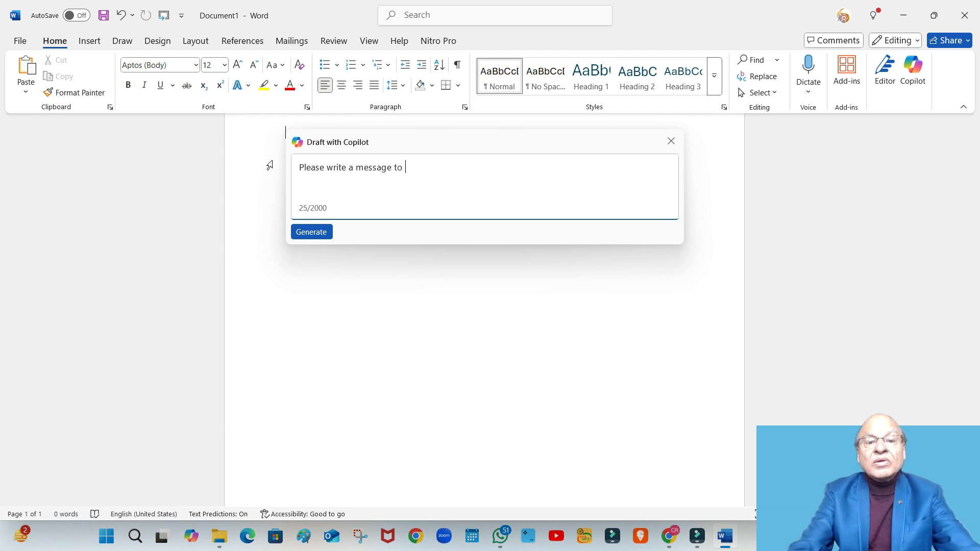
text(rs )
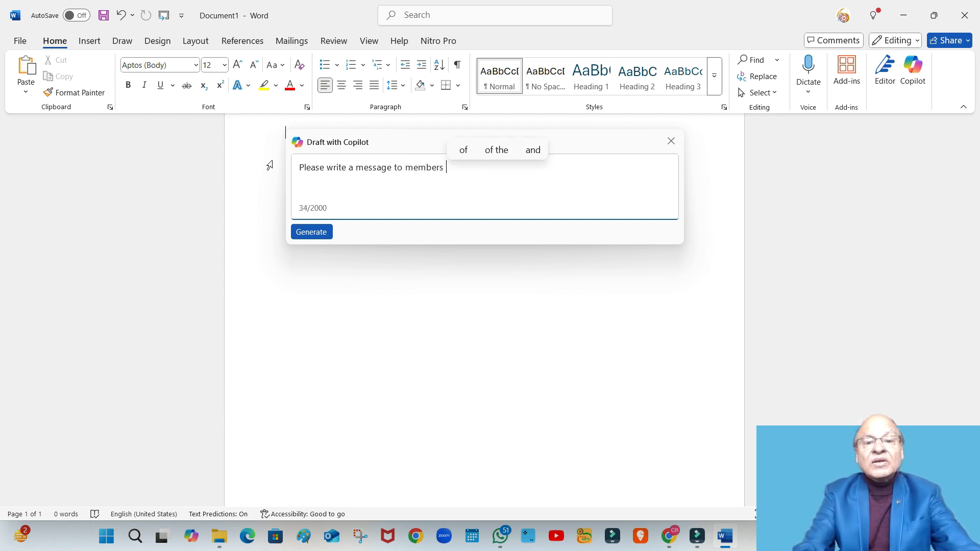
text(from a )
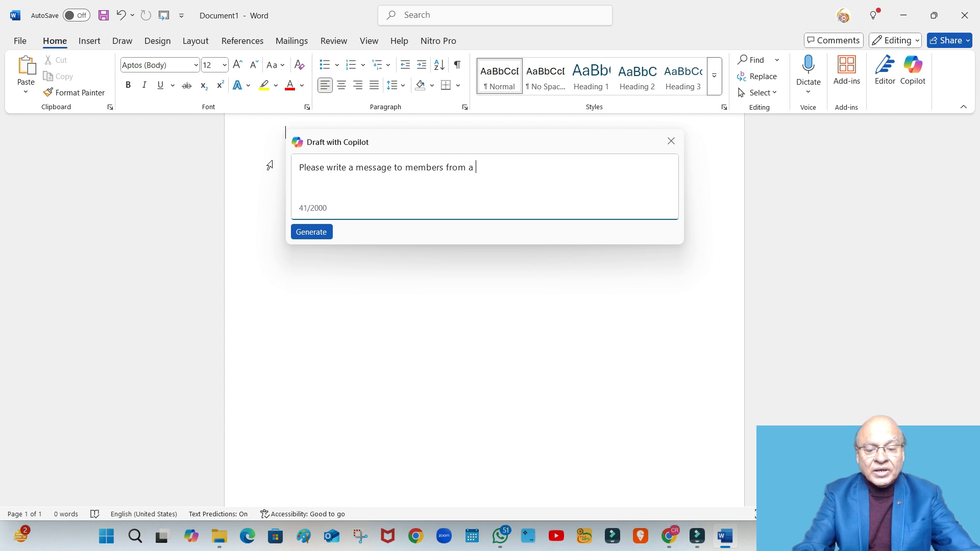
text(Union G)
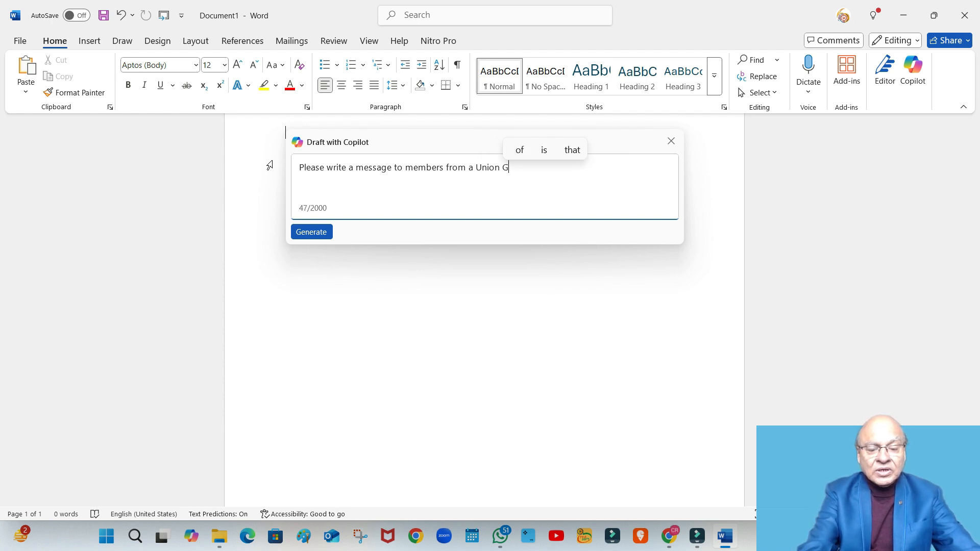
text(eneral )
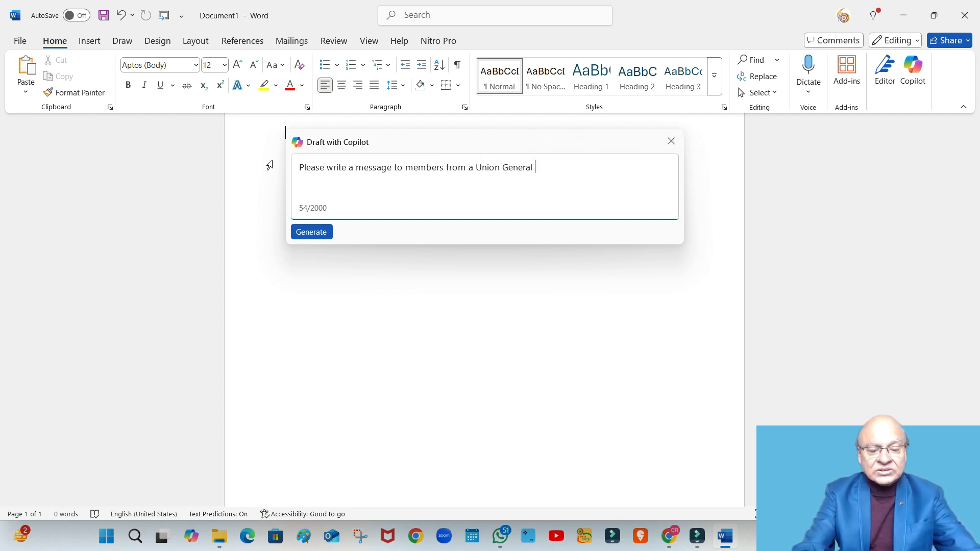
text(Secretar )
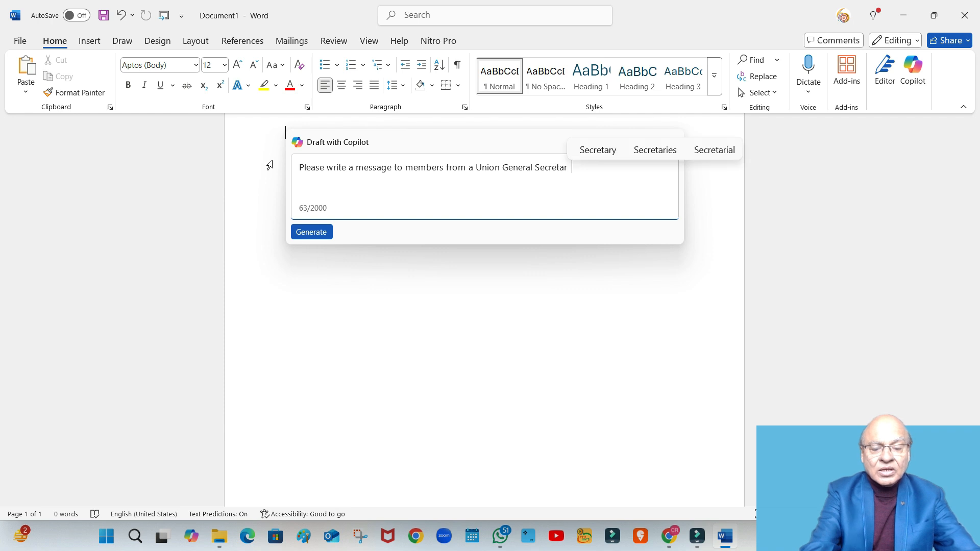
text(y reque)
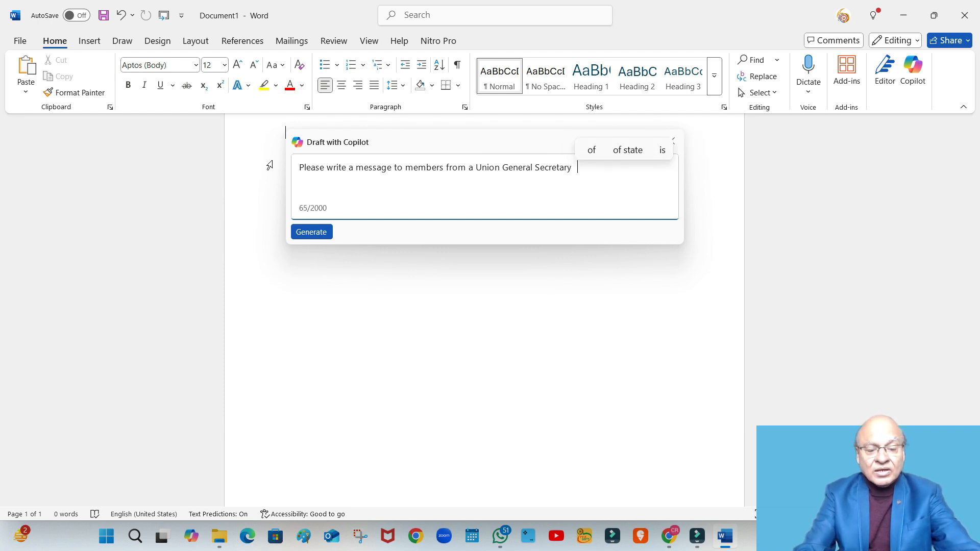
text(sting to)
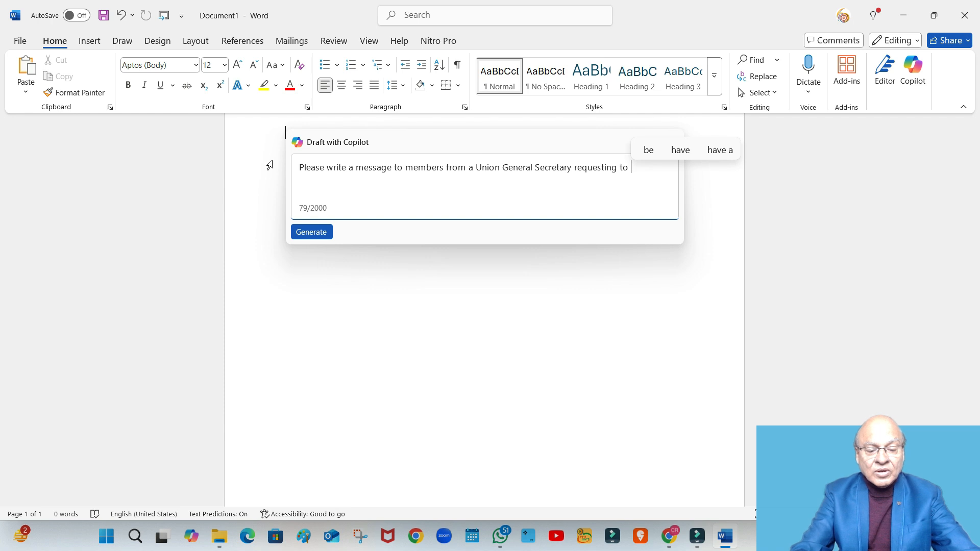
Step: Extend the Copilot prompt with "put in their best efforts in increasing business of bank"
text( put )
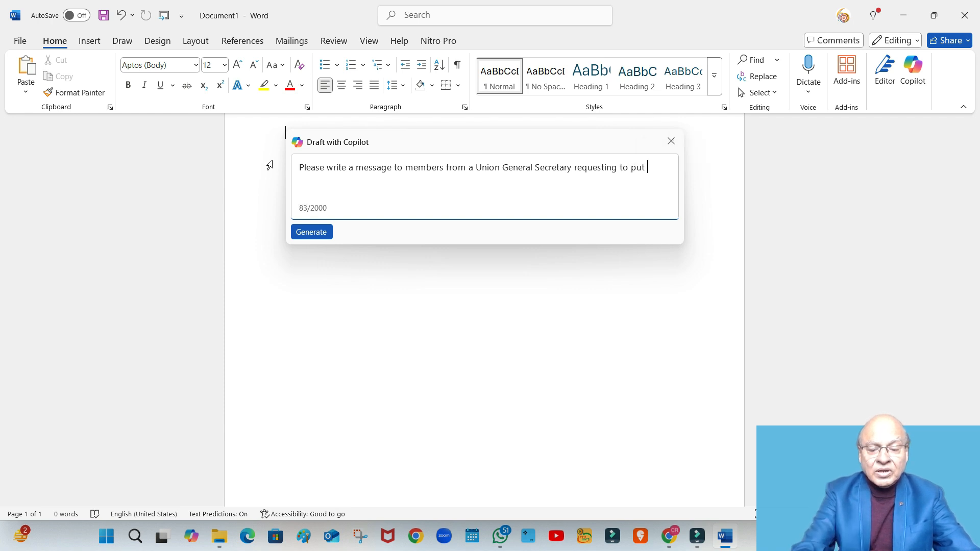
text(in their)
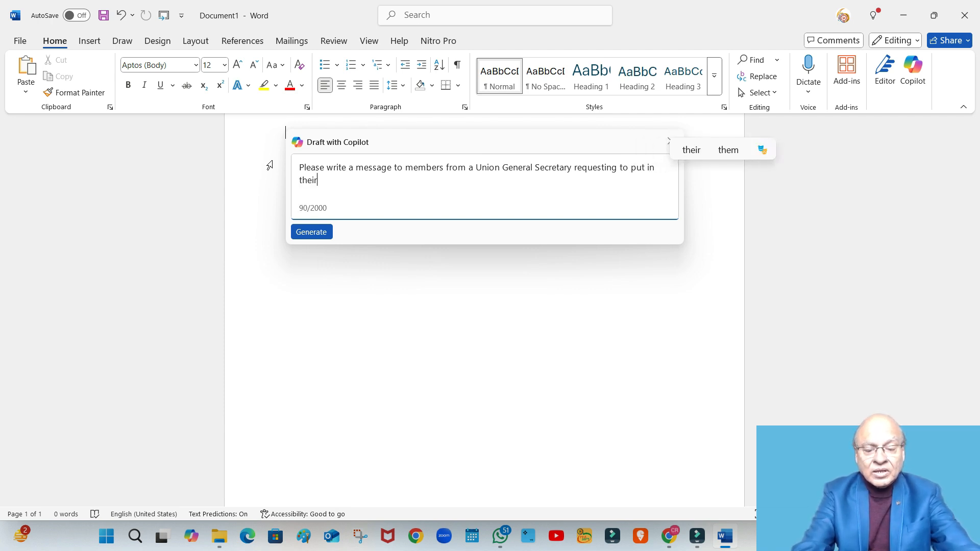
text( b est eff)
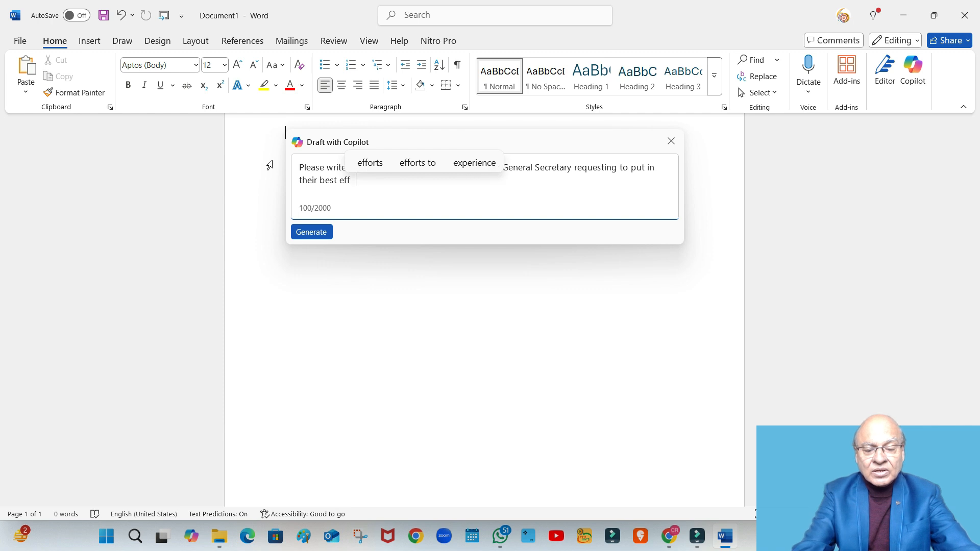
text(orts in )
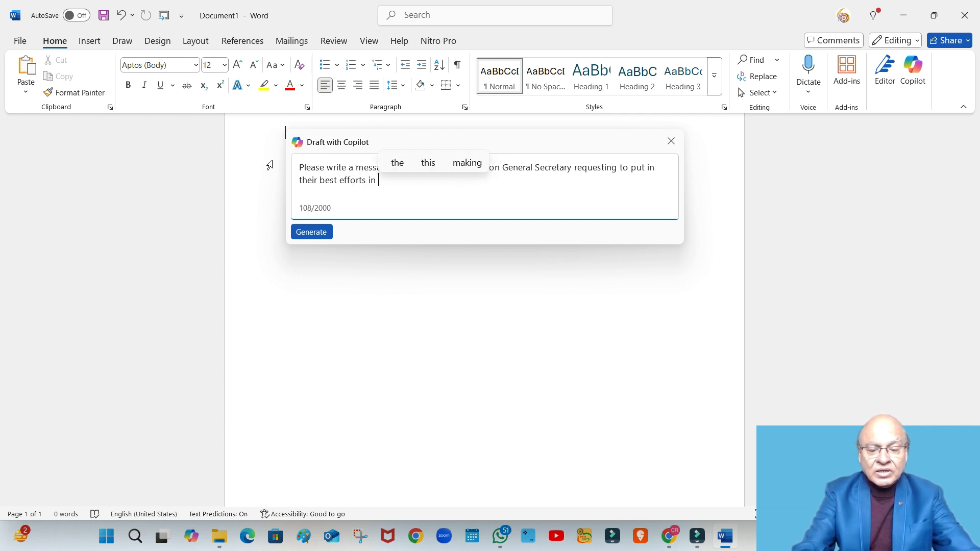
text(increas)
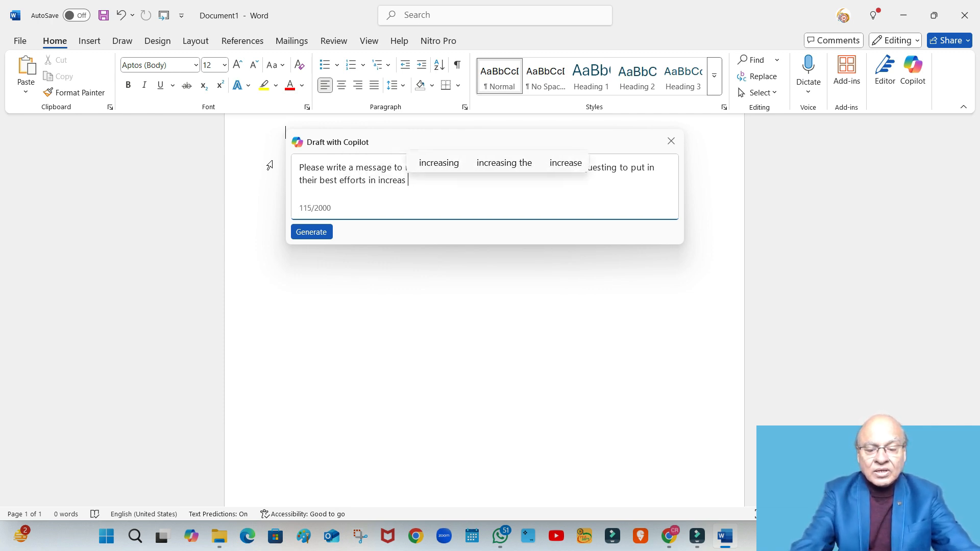
text(ing bu)
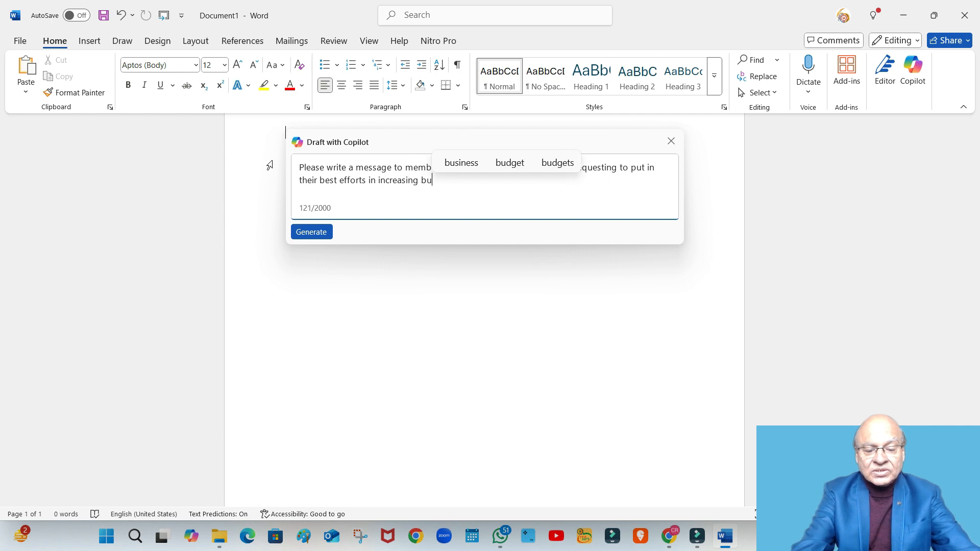
text(siness o)
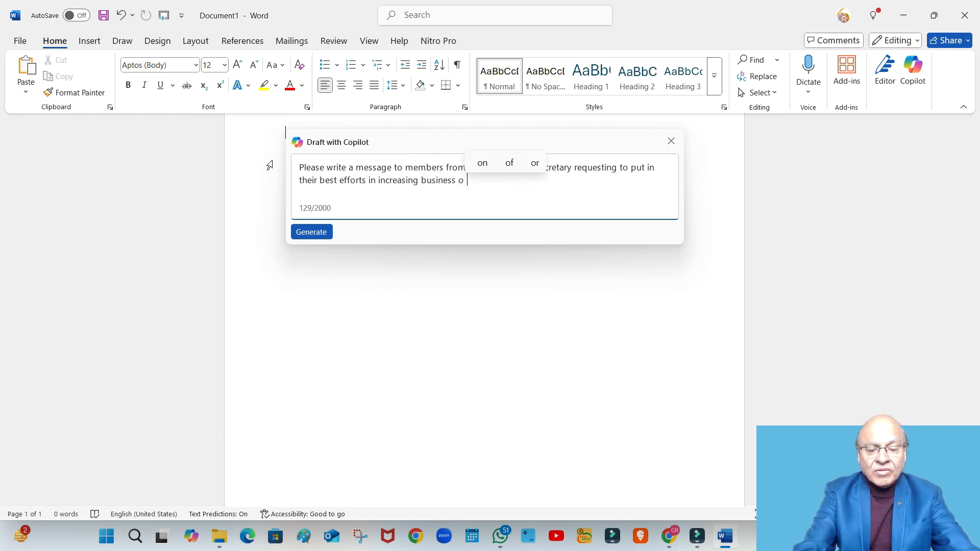
text(f bank )
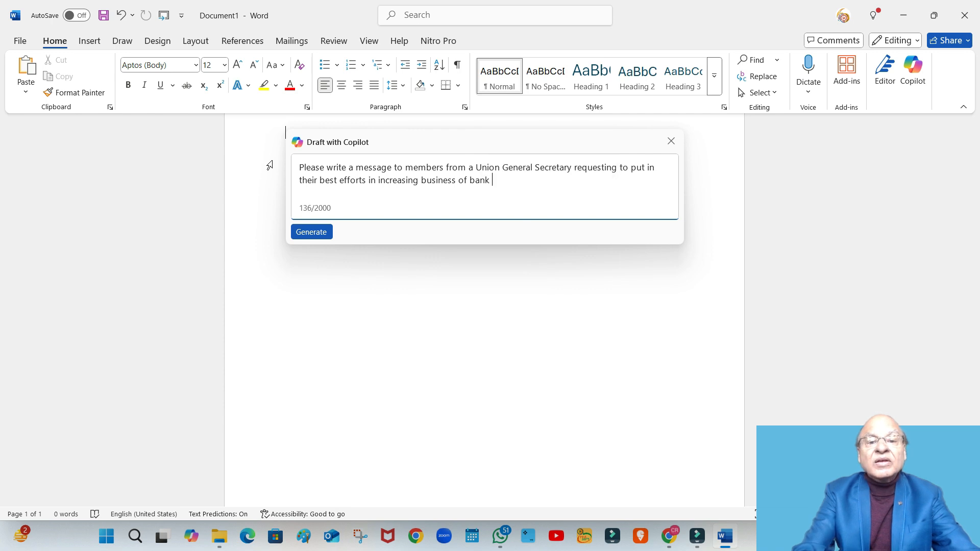
Step: Complete the Copilot prompt with "where they are working" and generate the message draft
text(where )
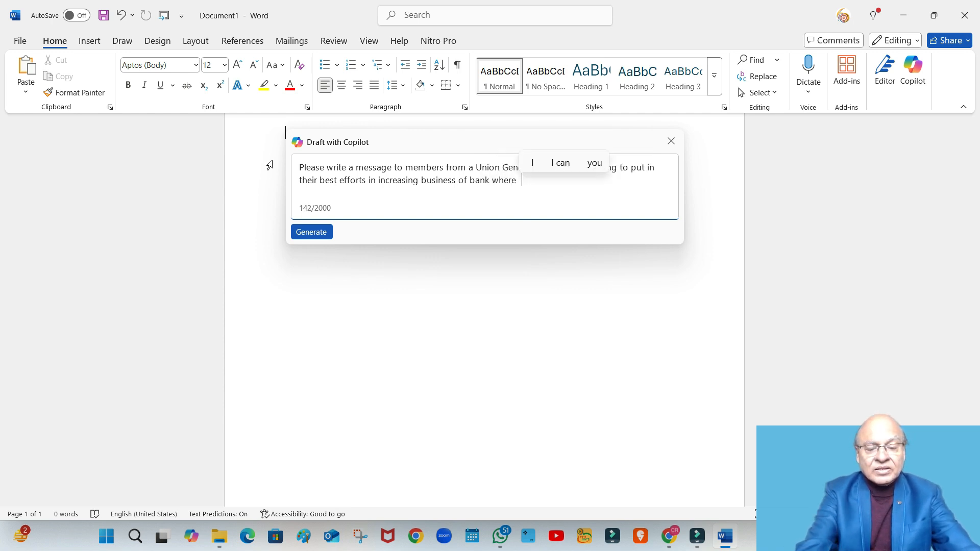
text(they are wo)
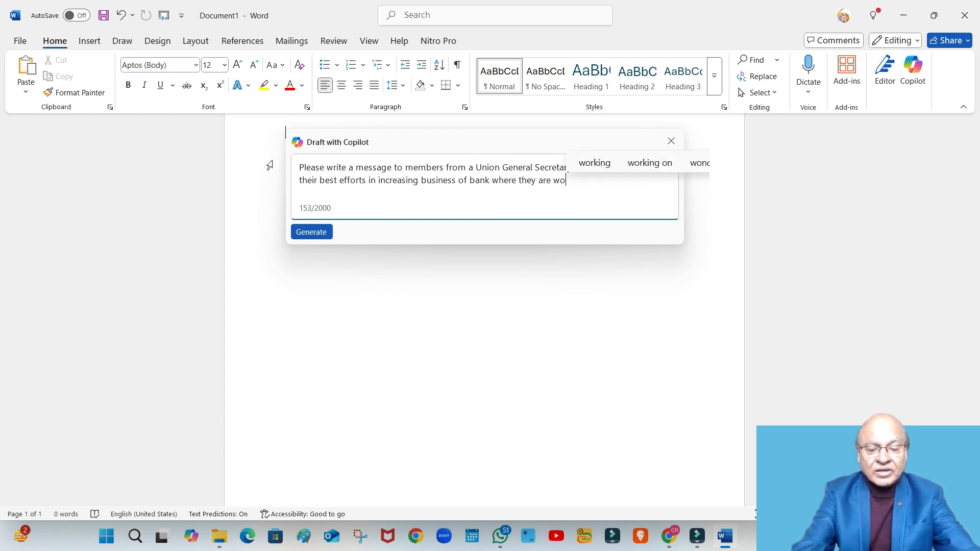
text(rking)
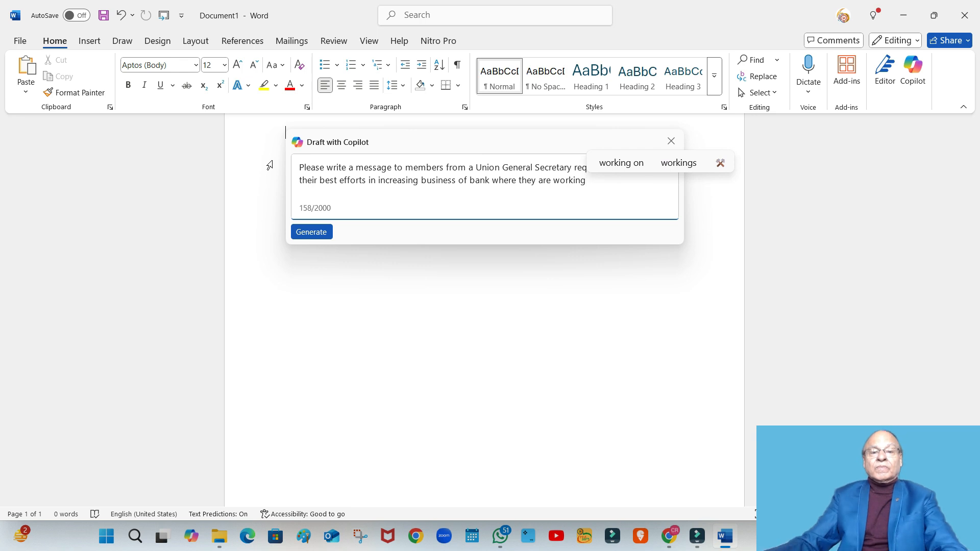
click(304, 233)
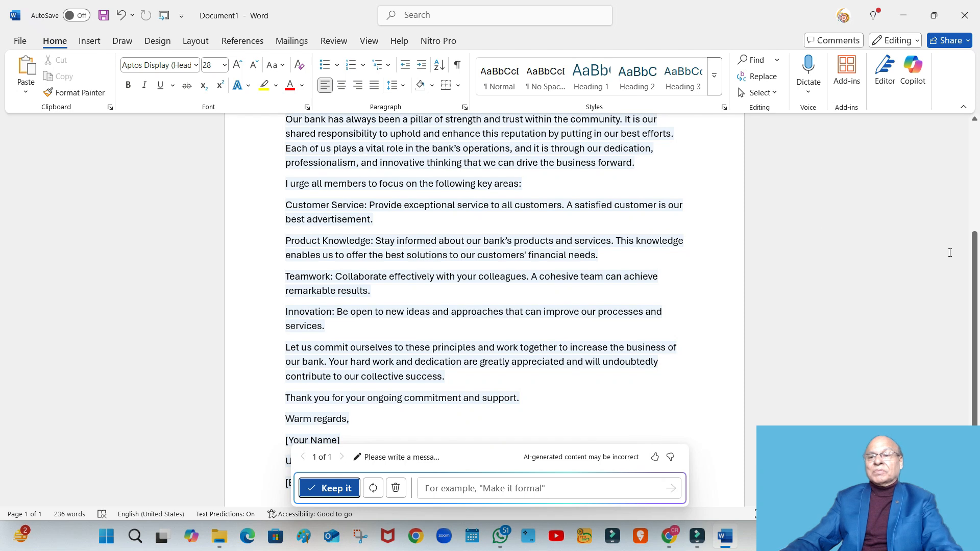
drag(975, 259, 976, 163)
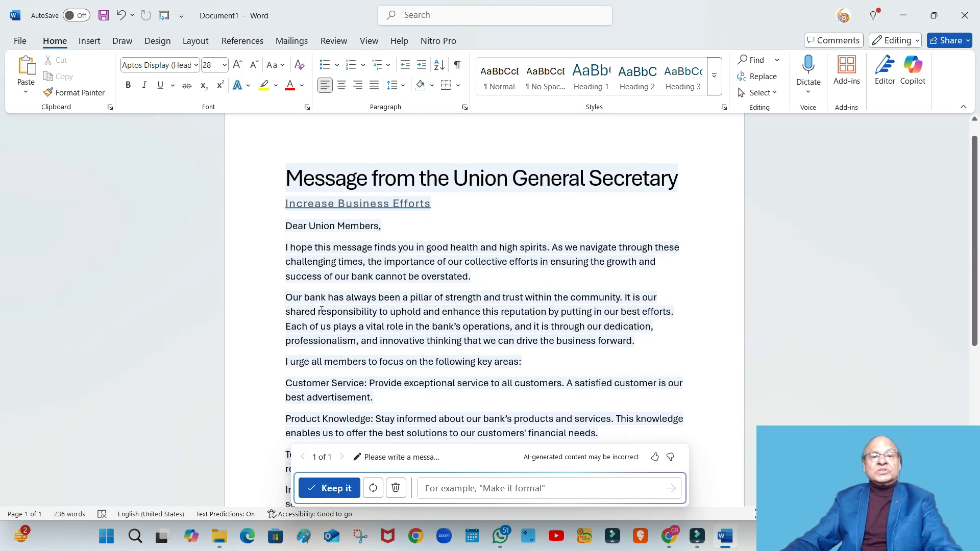
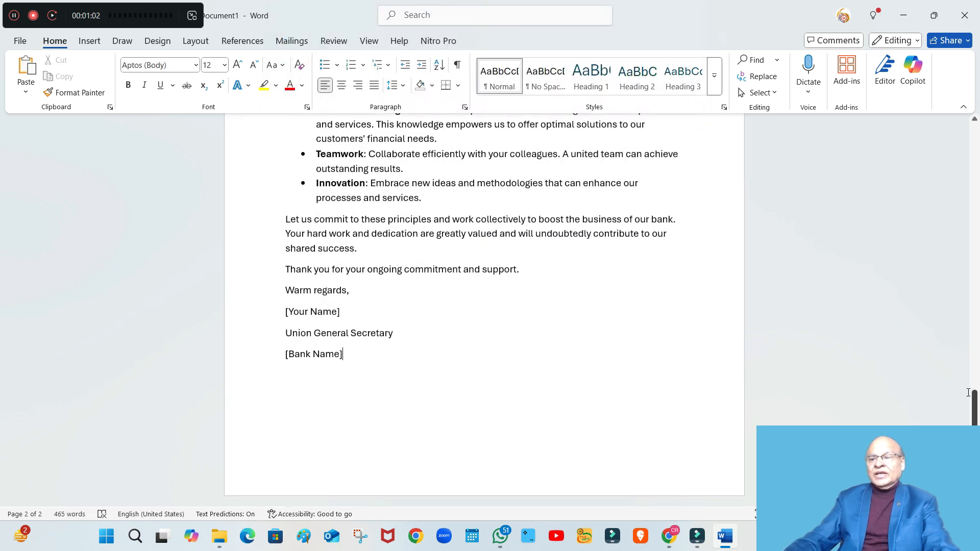
Step: Open a Copilot draft prompt on a new line below the union message and begin it with "Please write a letter to"
drag(976, 416, 969, 368)
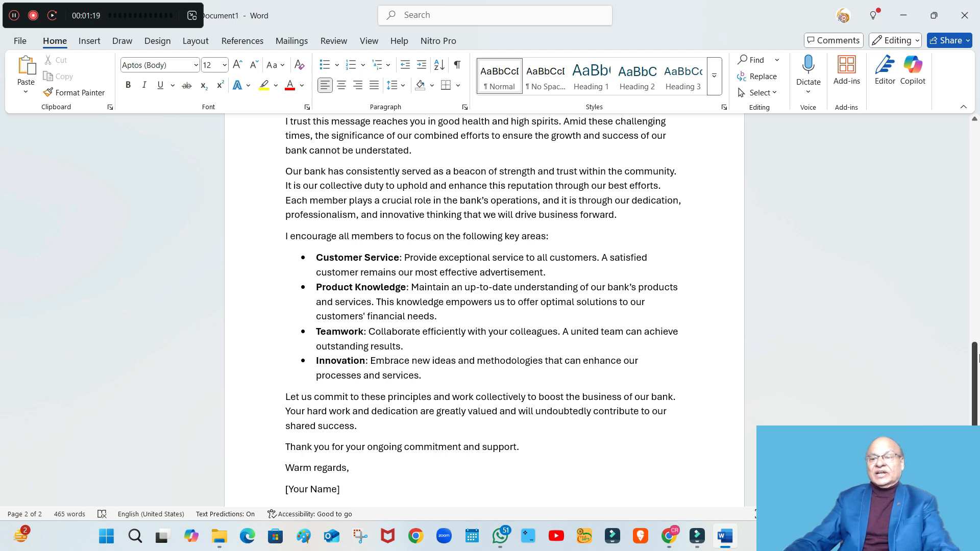
drag(975, 368, 975, 414)
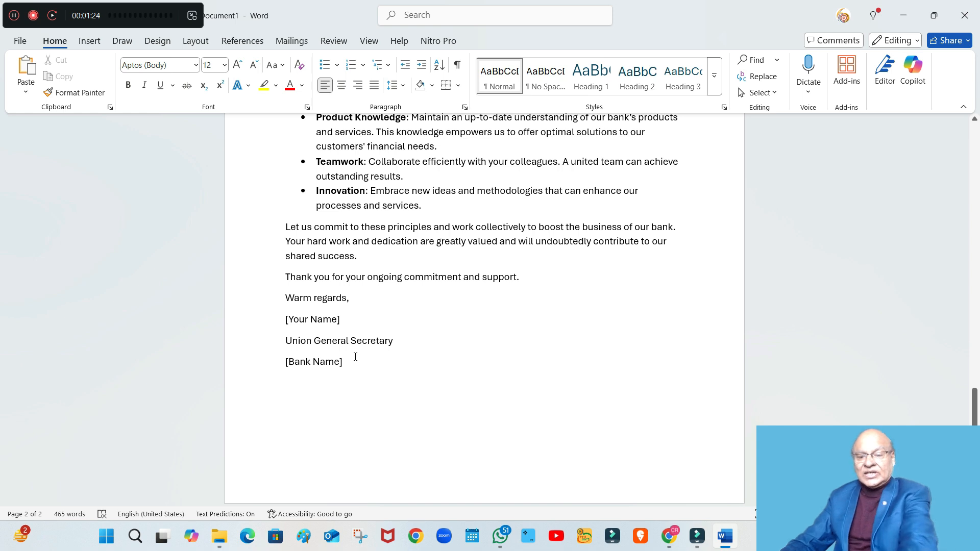
key(Return)
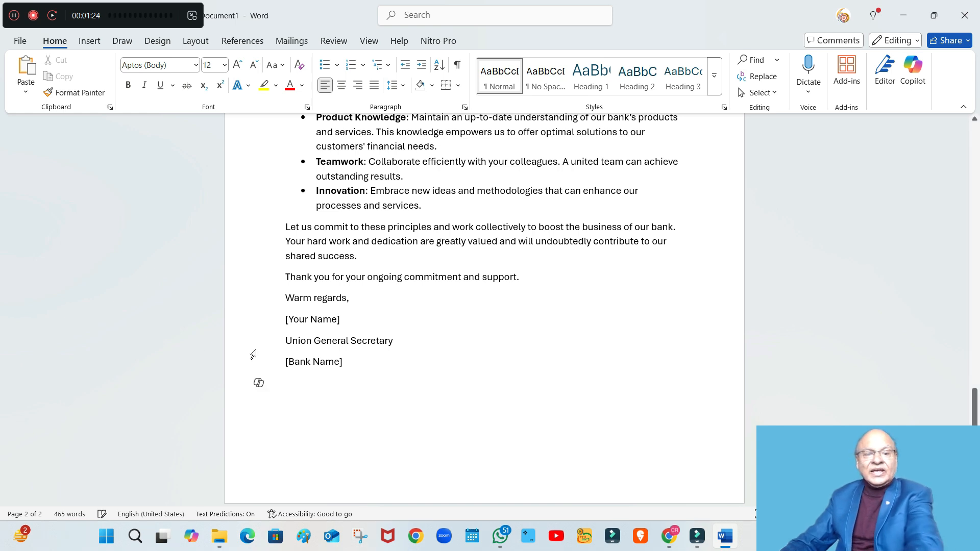
click(259, 384)
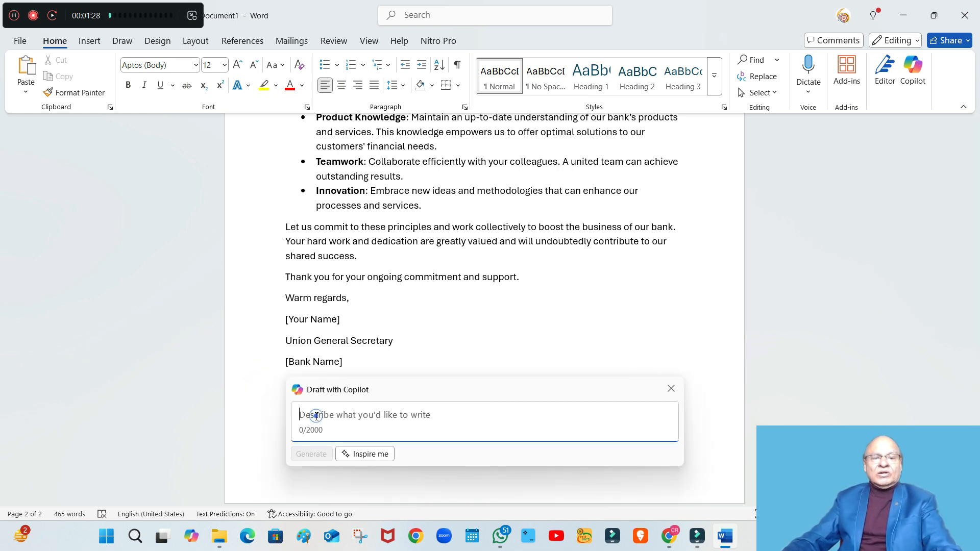
text(P)
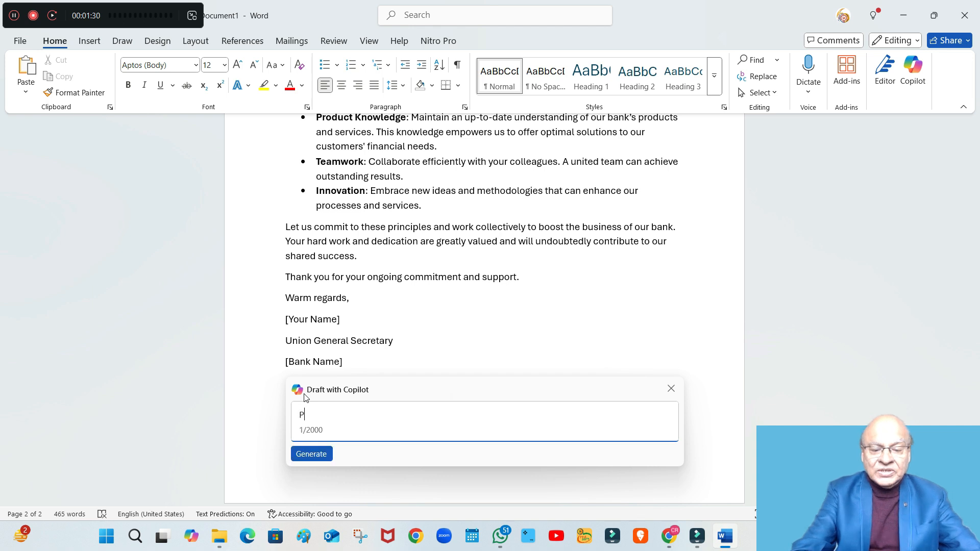
text(lease w)
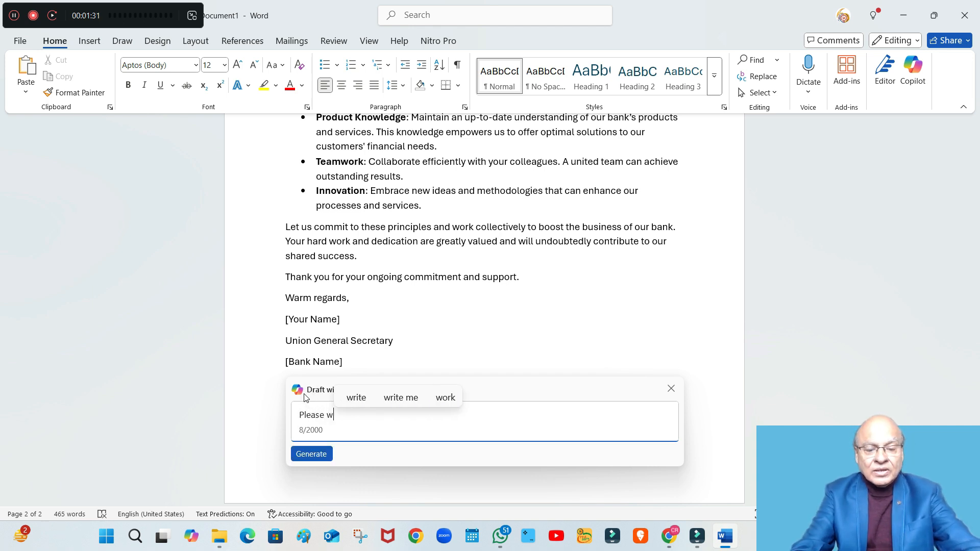
text(rite a )
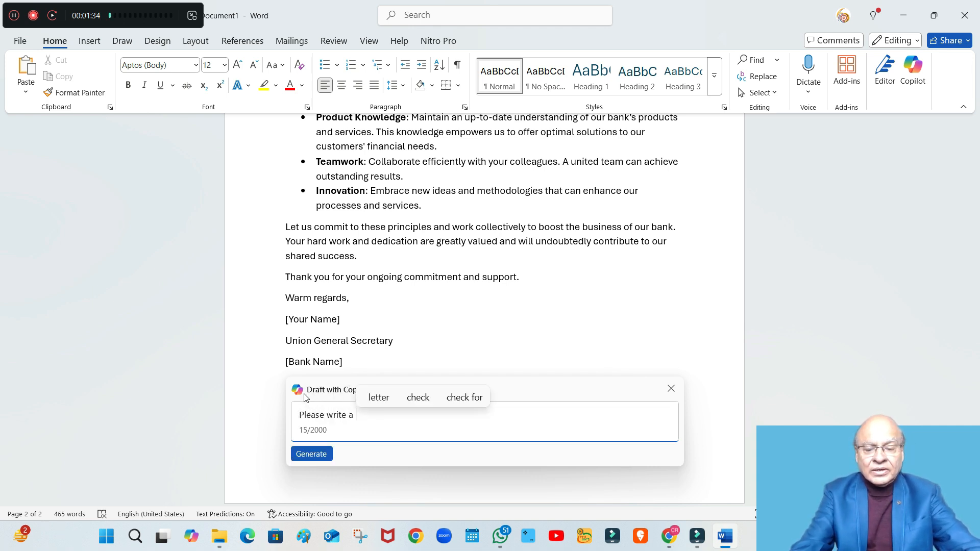
text(letter to )
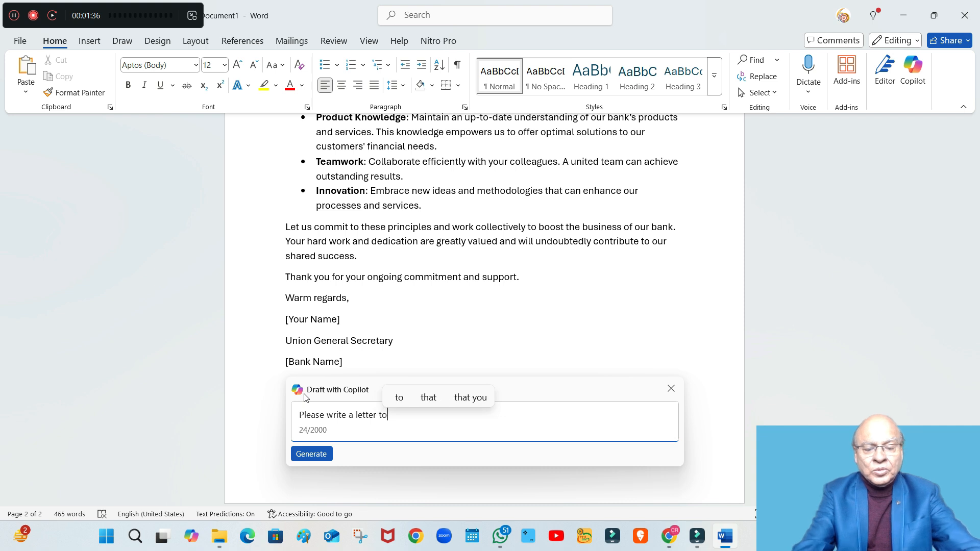
Step: Continue the Copilot prompt with "Municipal committee narrating the poor", correcting the typo before "the"
text(Mun)
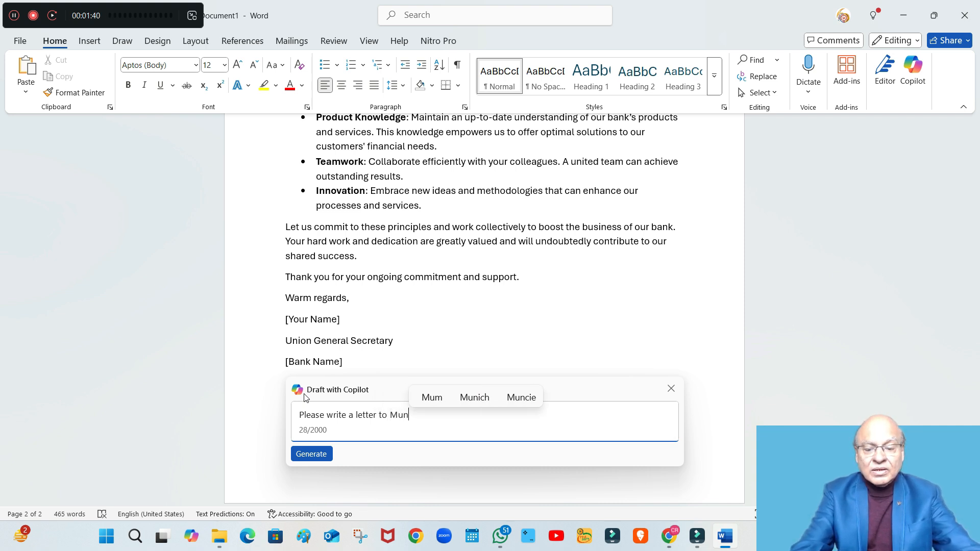
text(icipa)
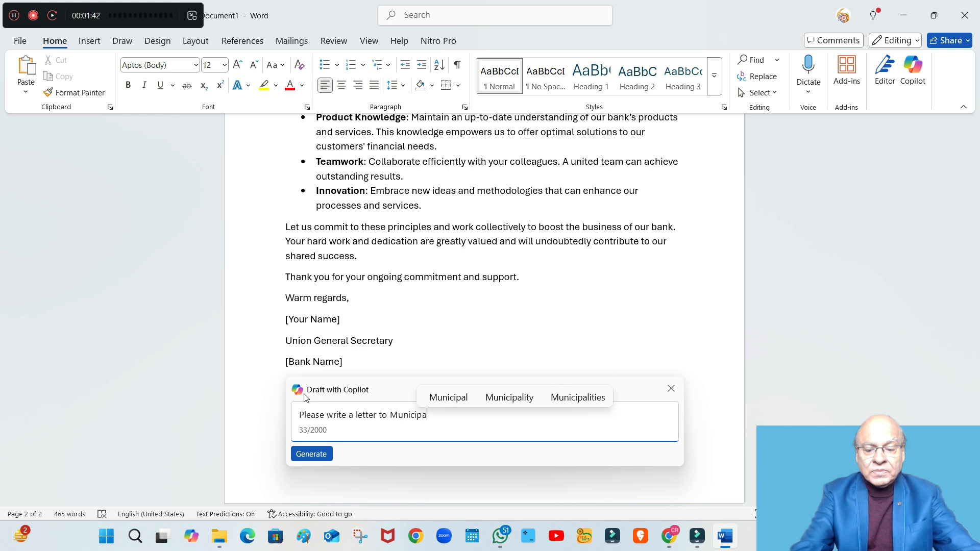
text(l committ)
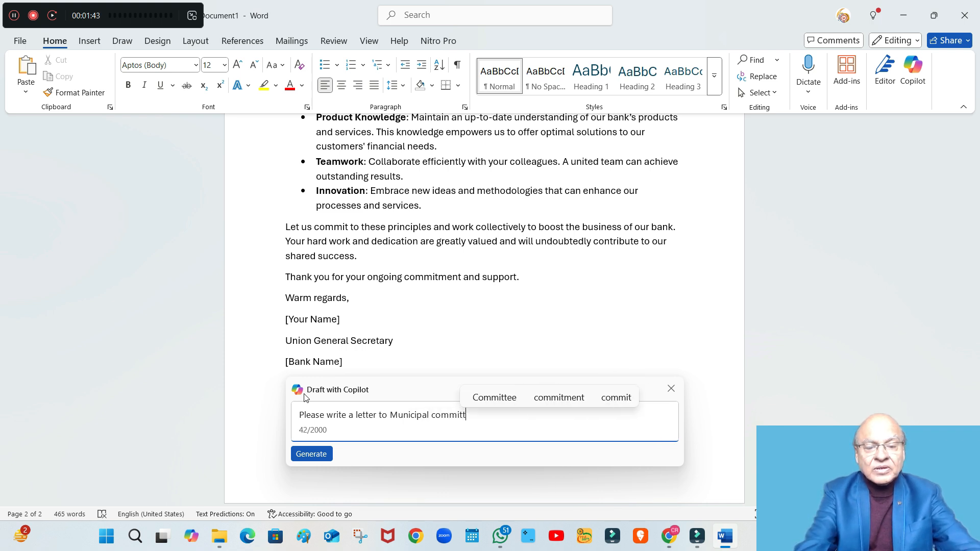
text(ee narrat)
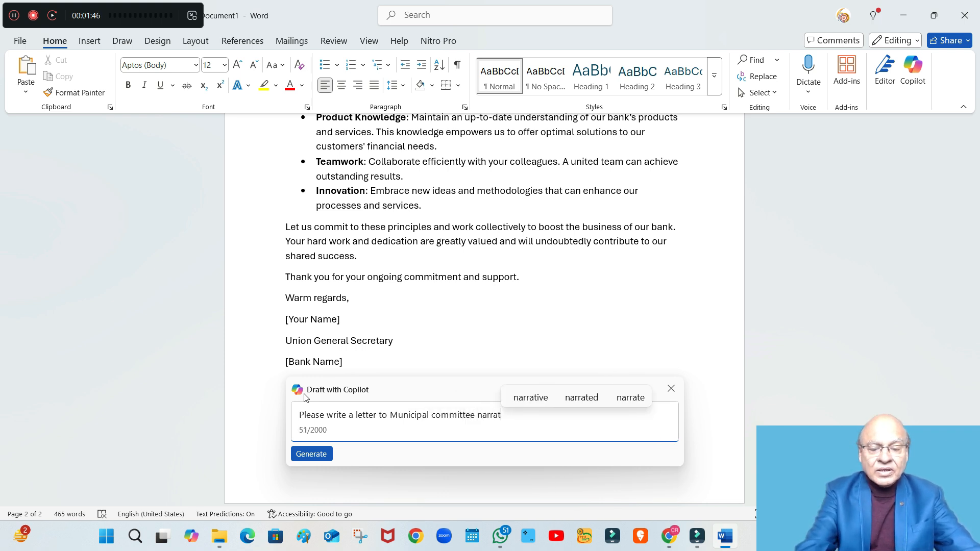
text(ing bthe )
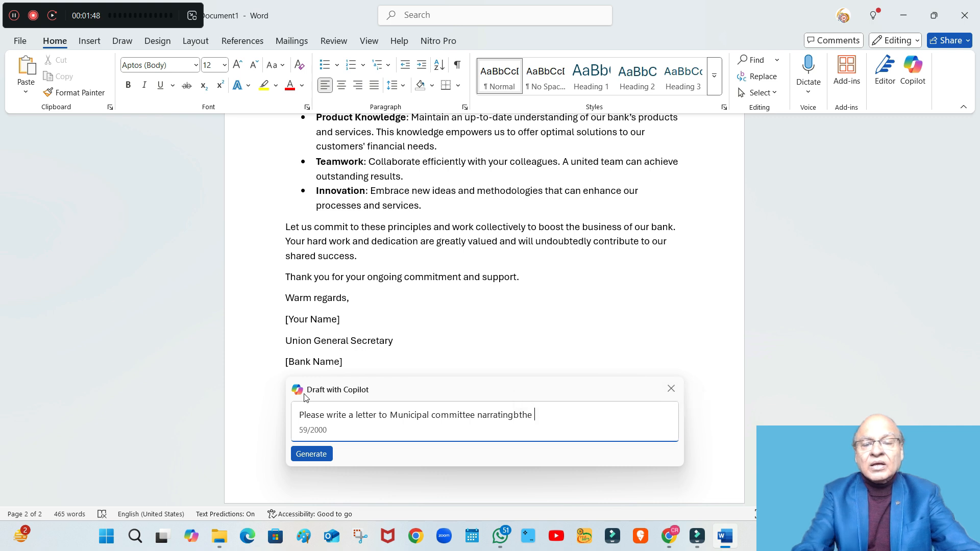
text(poor)
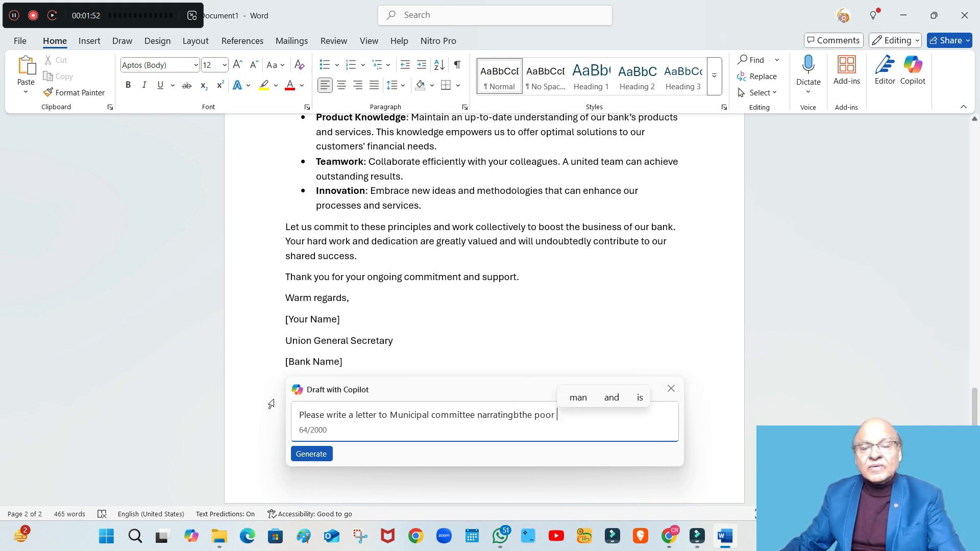
click(514, 415)
key(BackSpace)
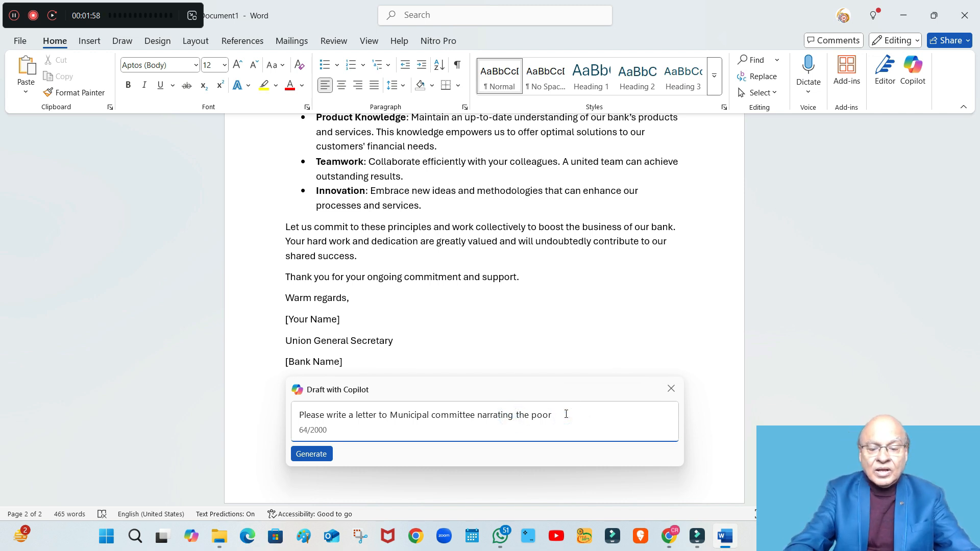
Step: Complete the Copilot prompt with "upkeep of my area" and generate the letter draft
text(upkee)
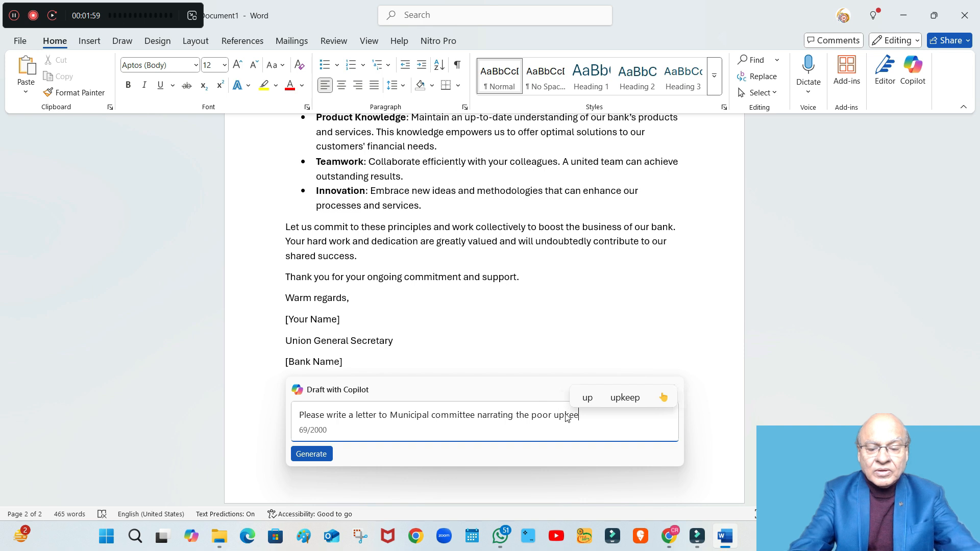
text(p of )
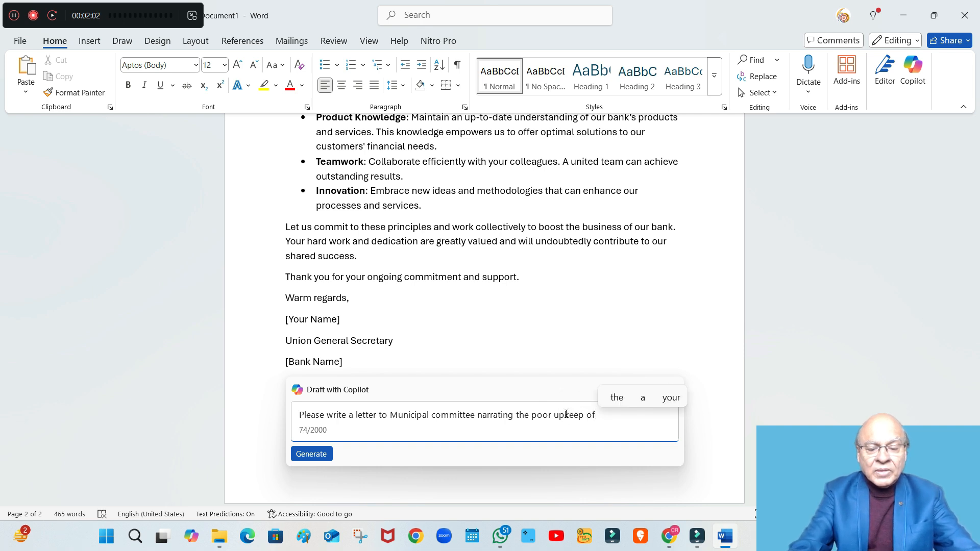
text(my area)
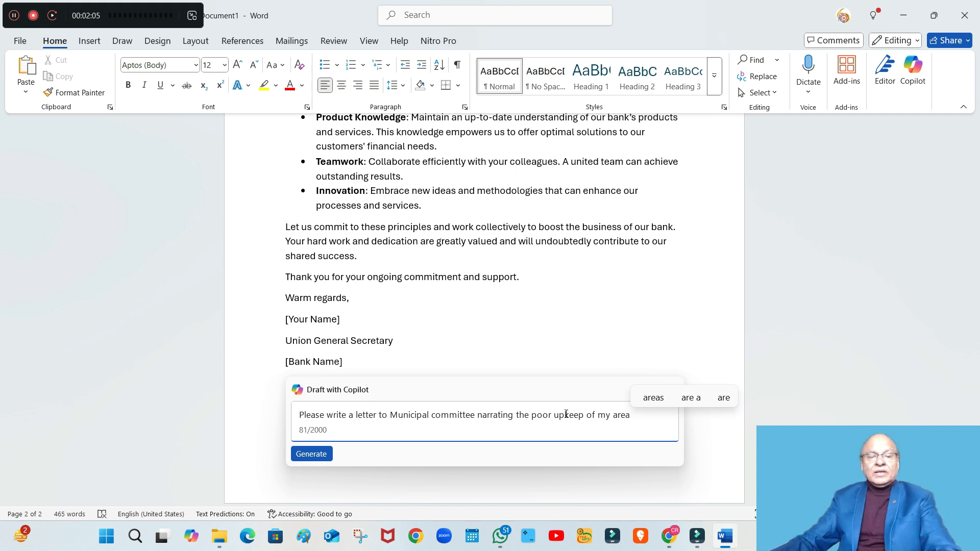
click(315, 457)
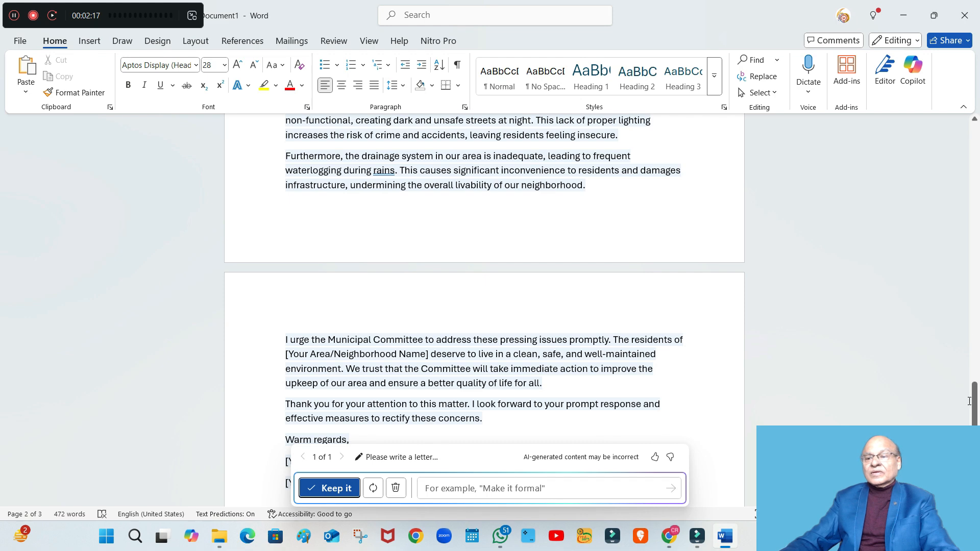
Step: Review the generated letter to the Municipal Committee through to its closing and keep the draft
drag(975, 397, 974, 350)
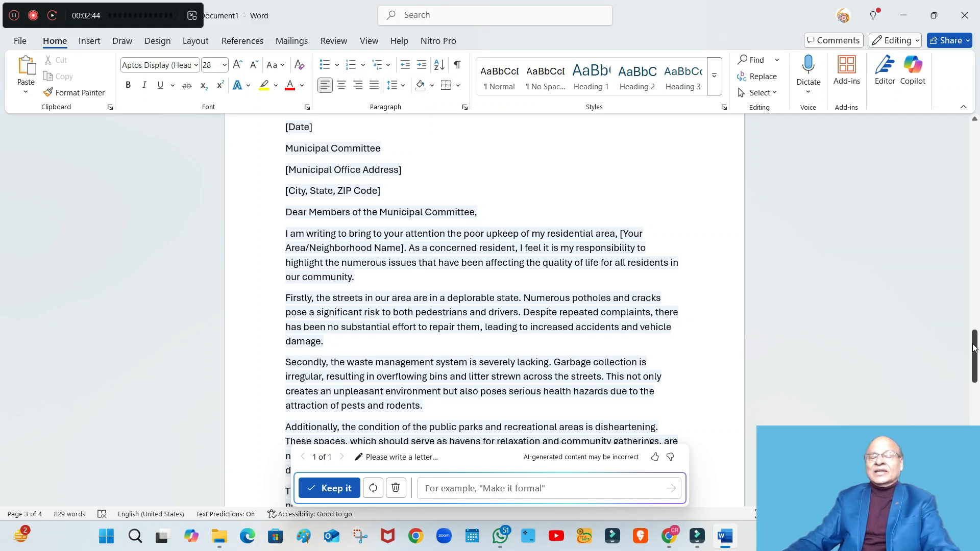
drag(974, 350, 977, 424)
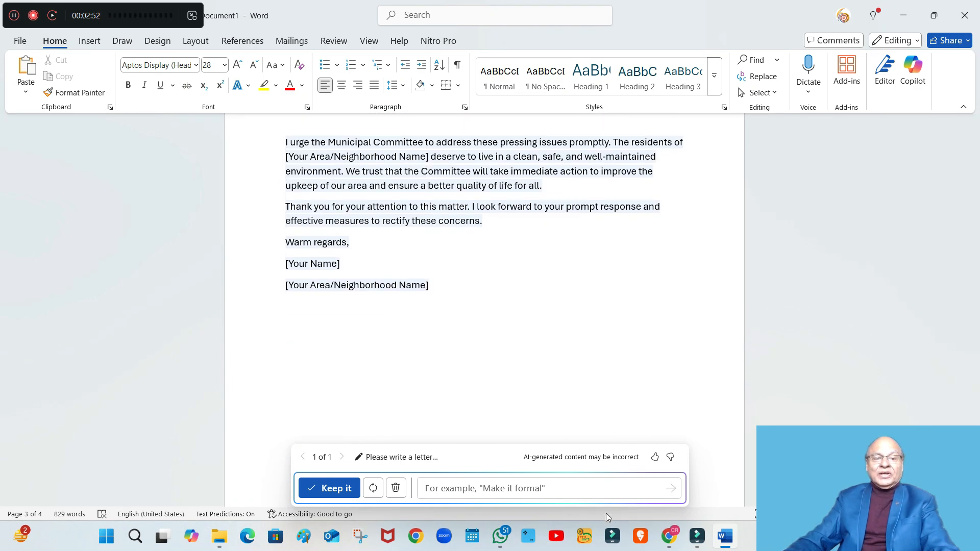
click(332, 489)
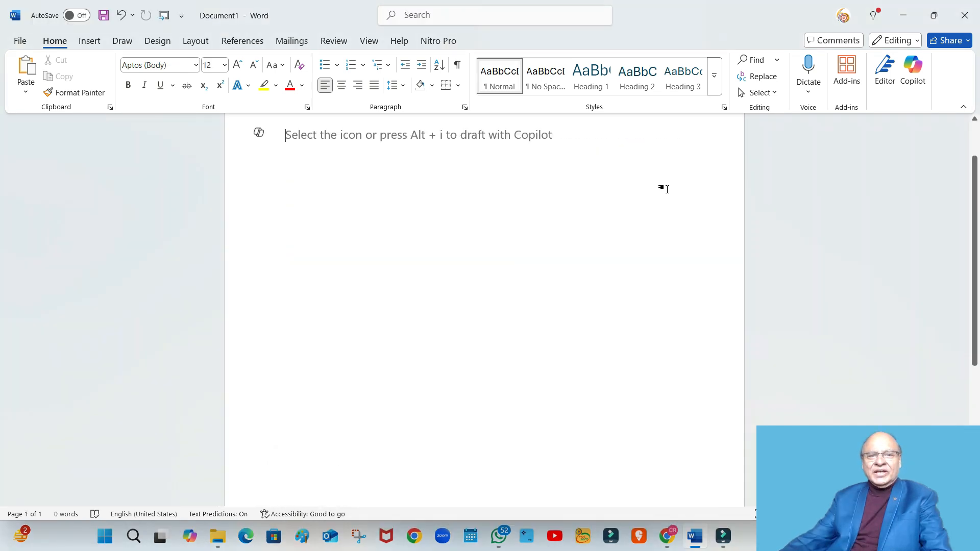
Step: Open a Copilot draft prompt on the blank page and begin it with "Please plan my US tour"
click(287, 133)
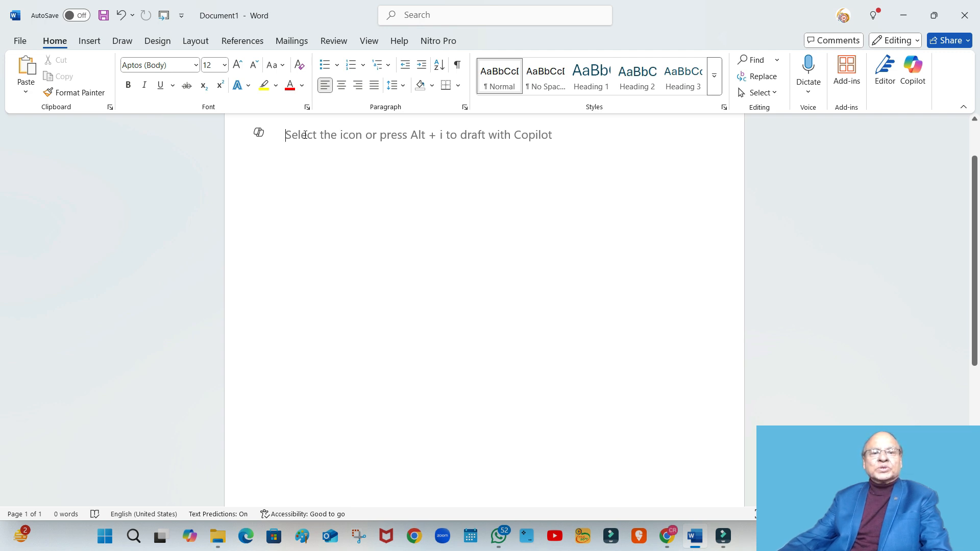
click(259, 134)
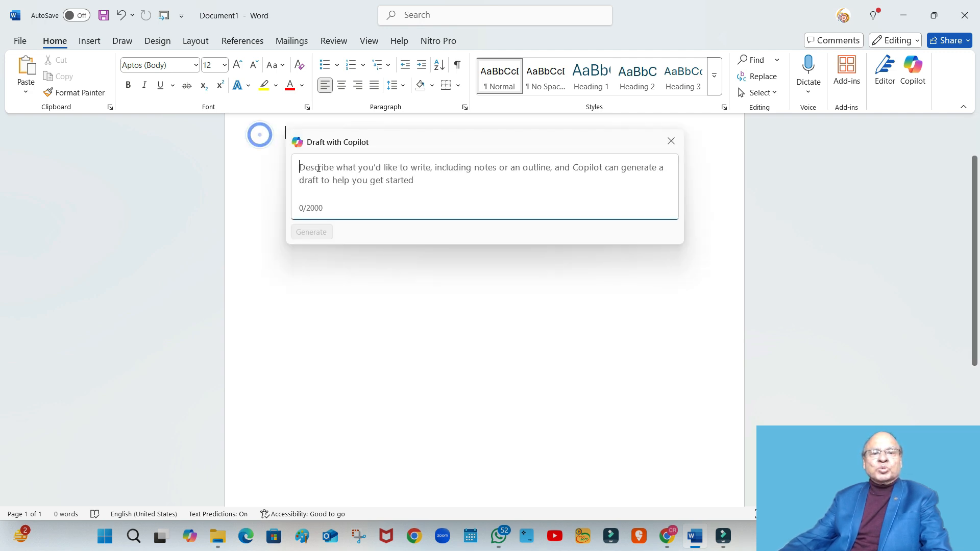
text(P)
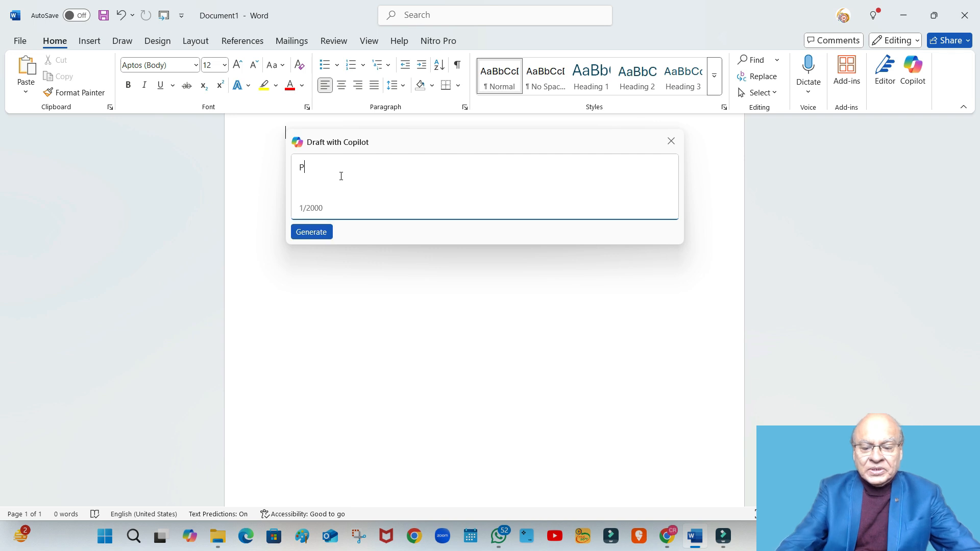
text(lease )
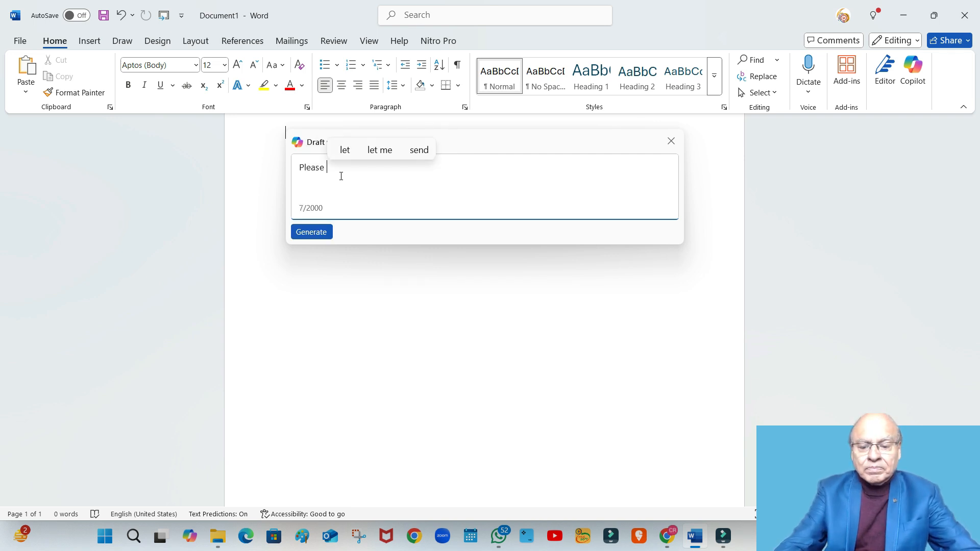
text(plan )
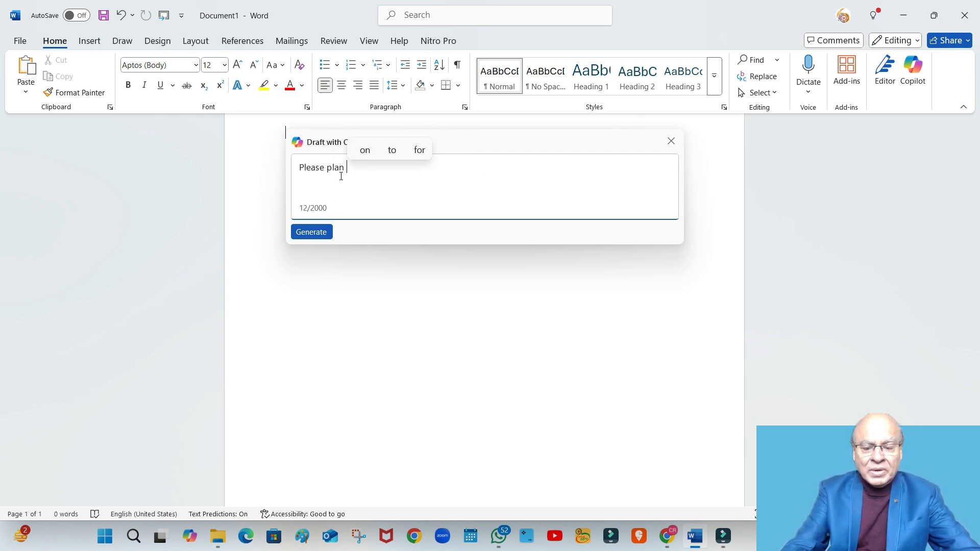
text(my U)
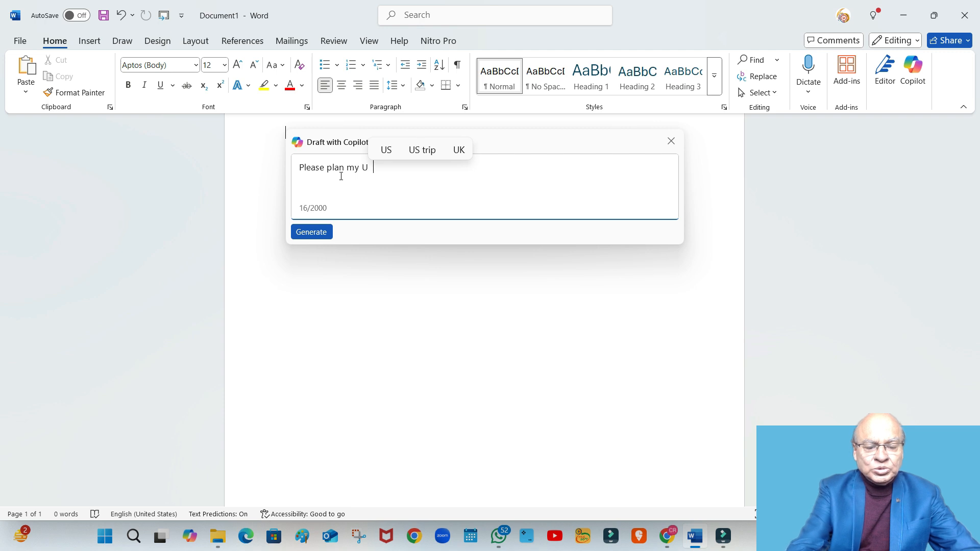
text(S t)
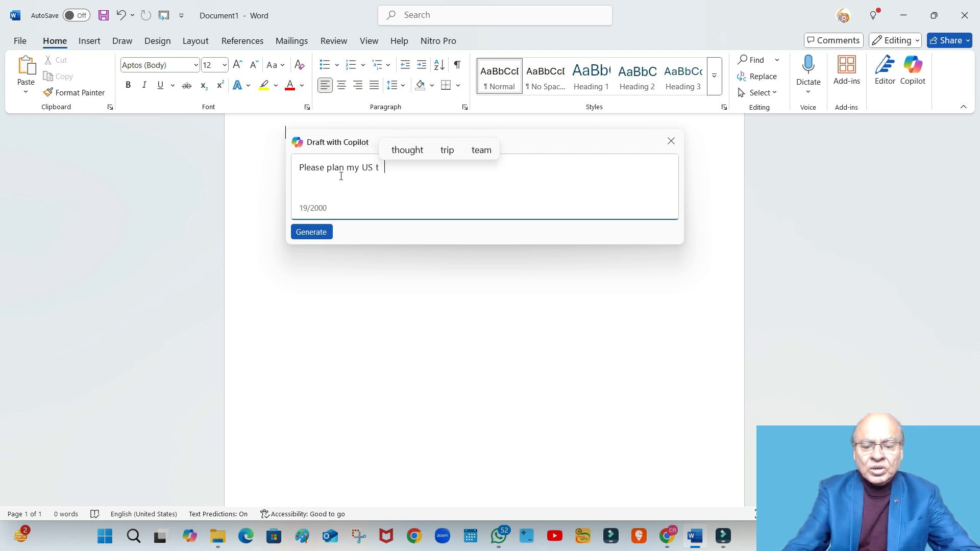
text(our f)
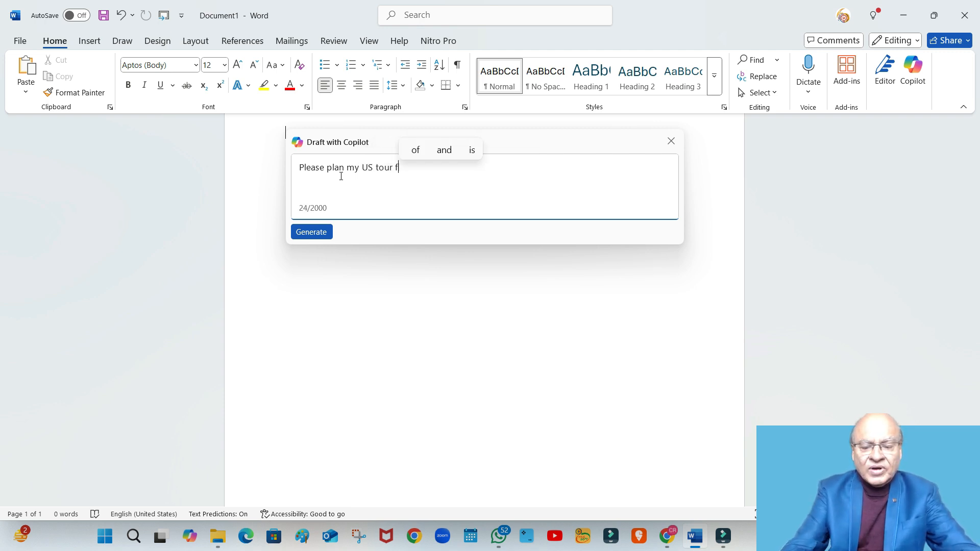
Step: Complete the Copilot prompt with "for one week and suggest sightseeing areas and places" and generate the tour plan draft
text(or one )
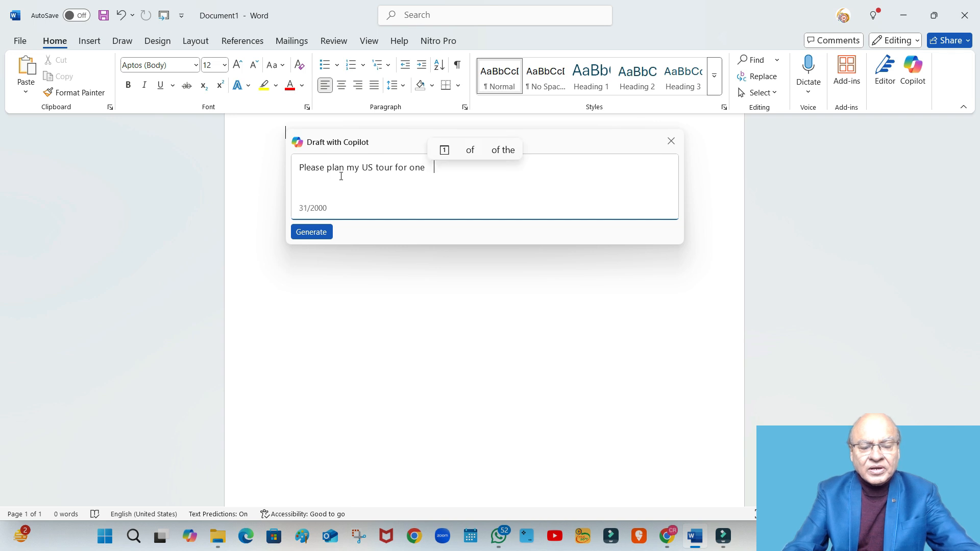
text(week)
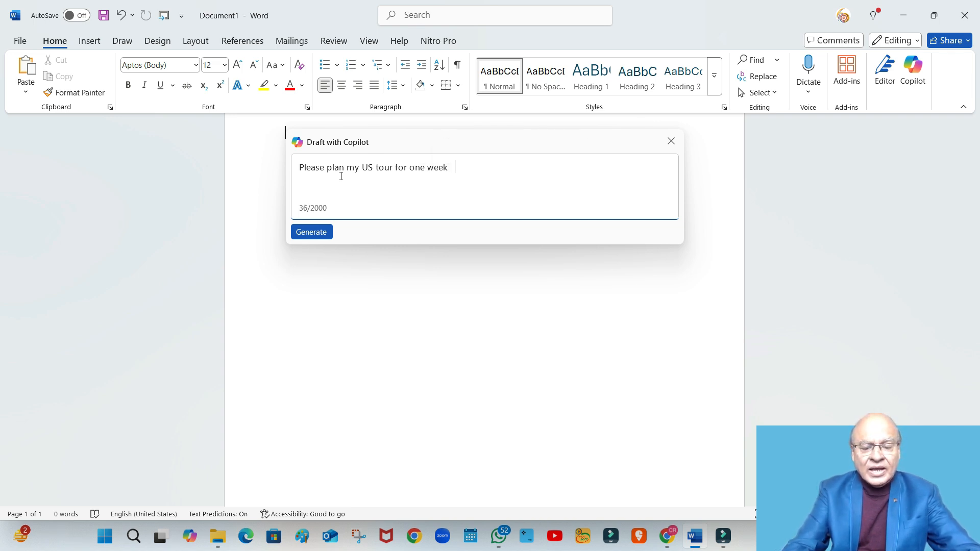
text( and su)
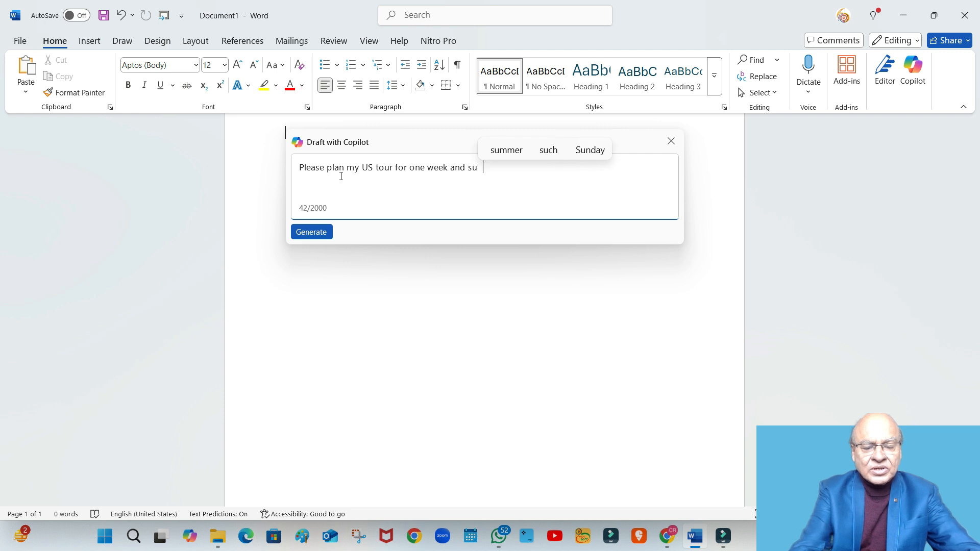
text(ggest si)
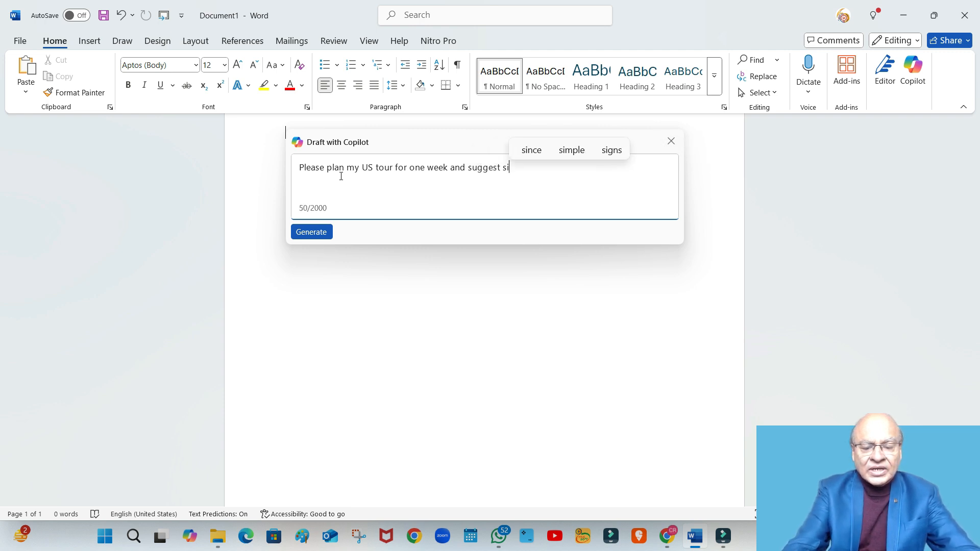
text(ghtseei)
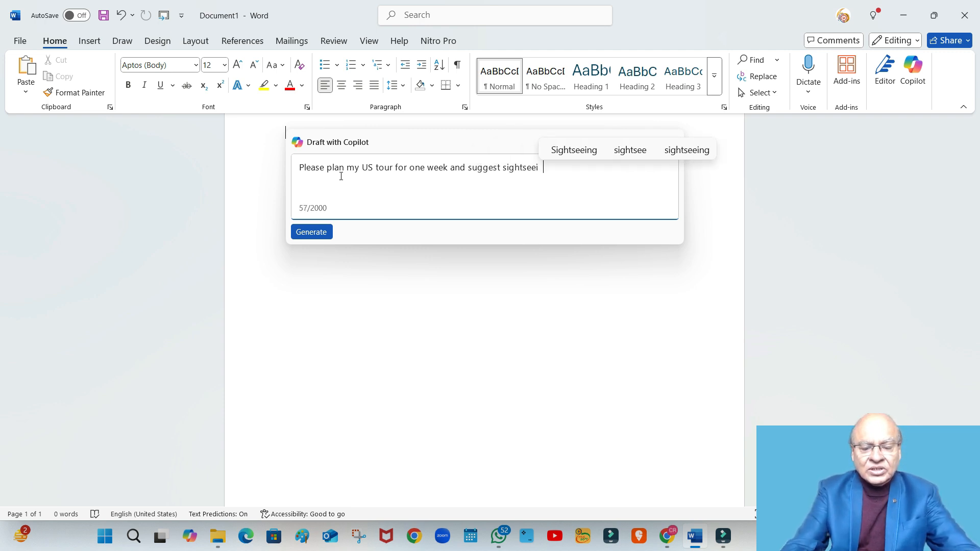
text(ng area)
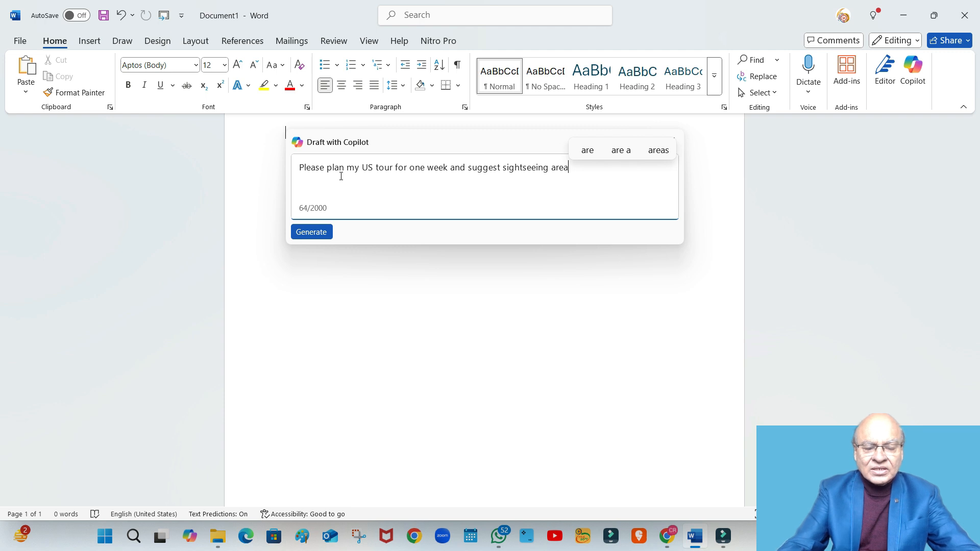
text(s and pal)
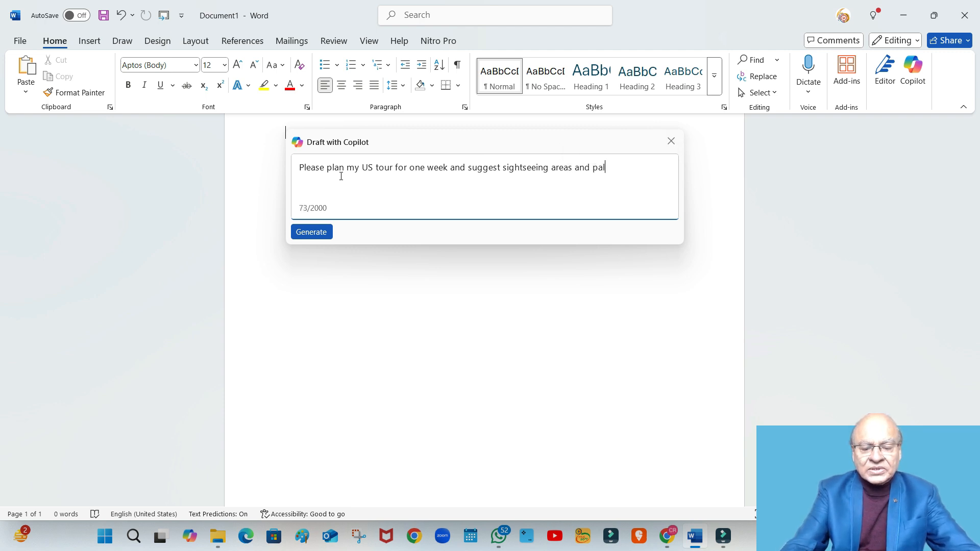
text(ces)
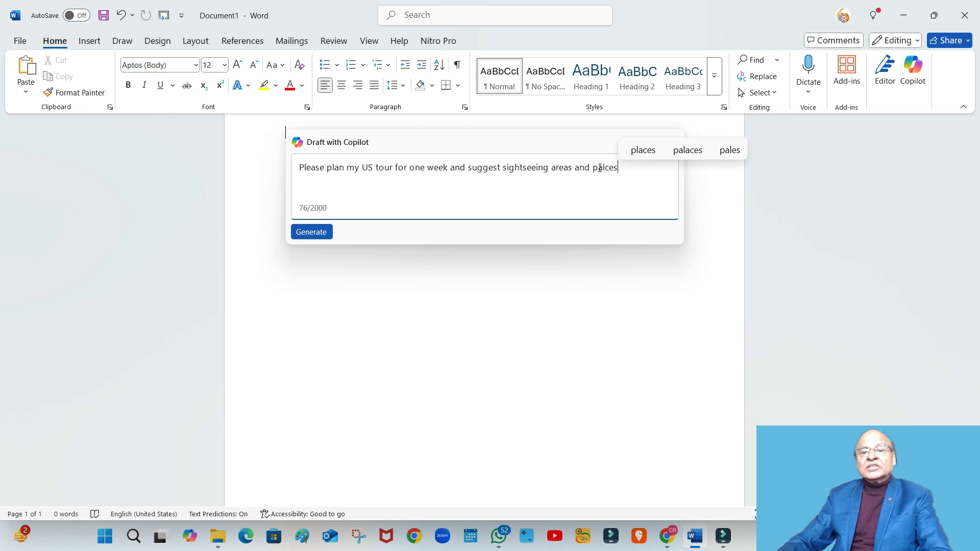
click(643, 150)
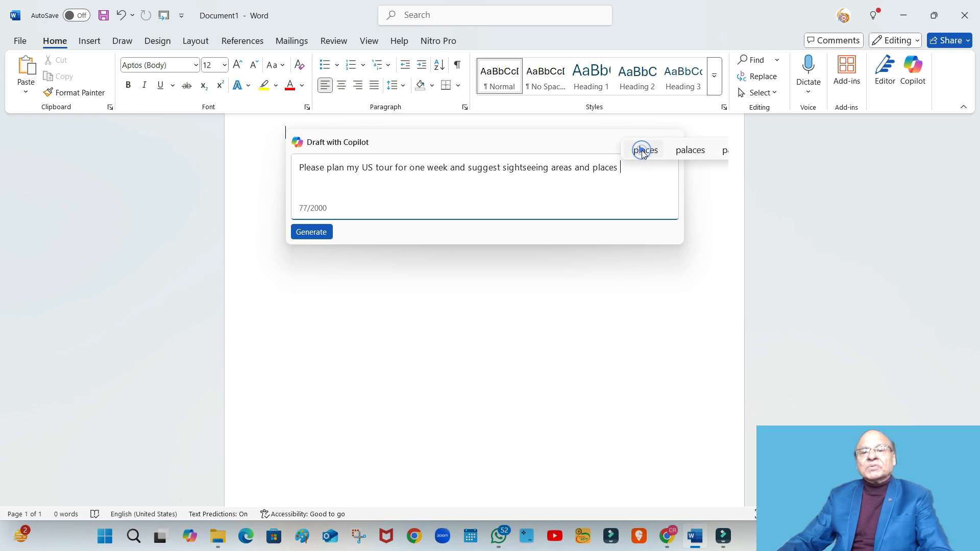
click(313, 233)
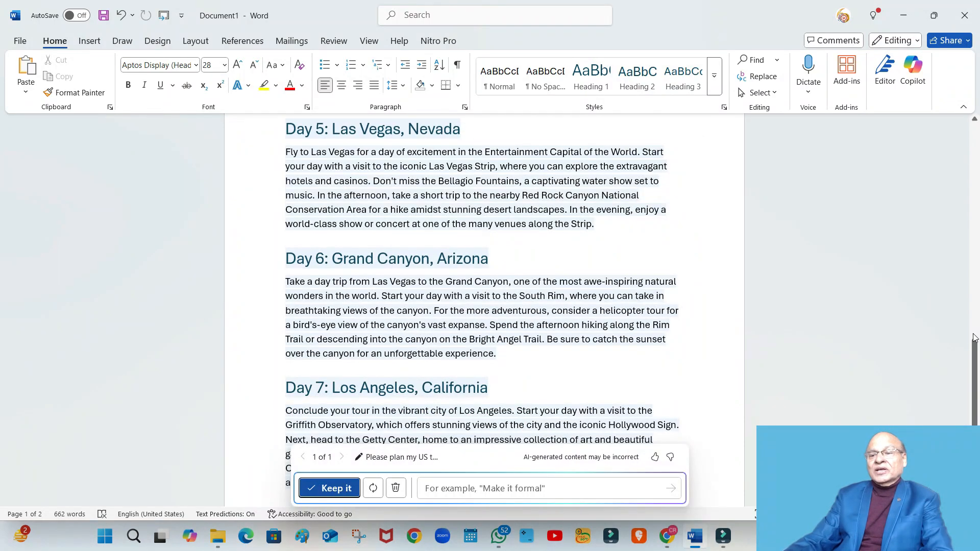
Step: Keep the generated one-week US tour itinerary and review it from Day 1 through Day 7
drag(973, 355, 977, 144)
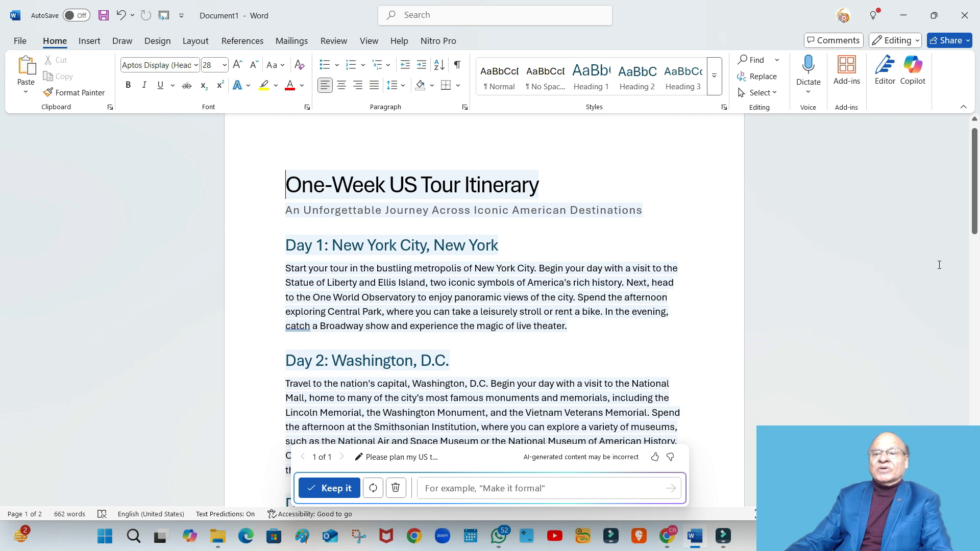
drag(975, 224, 975, 312)
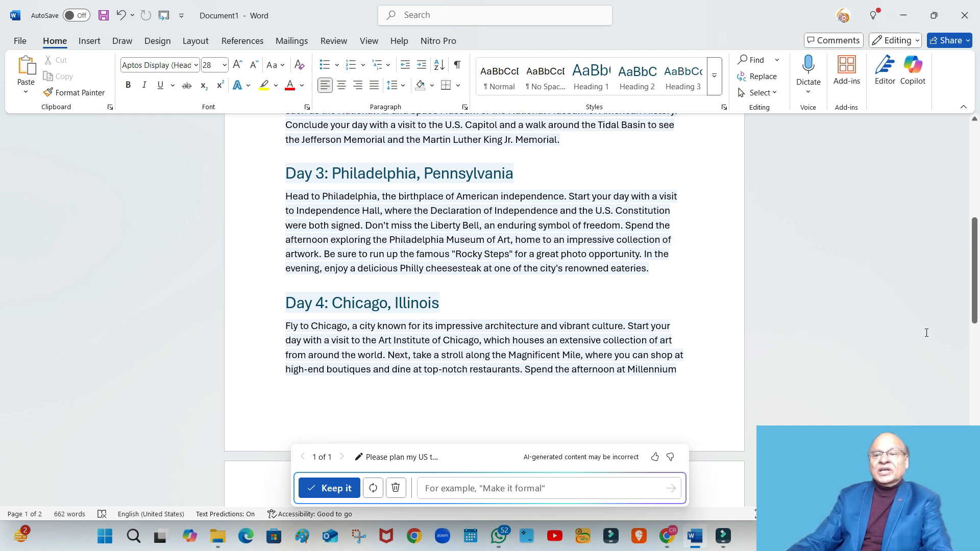
drag(977, 300, 976, 392)
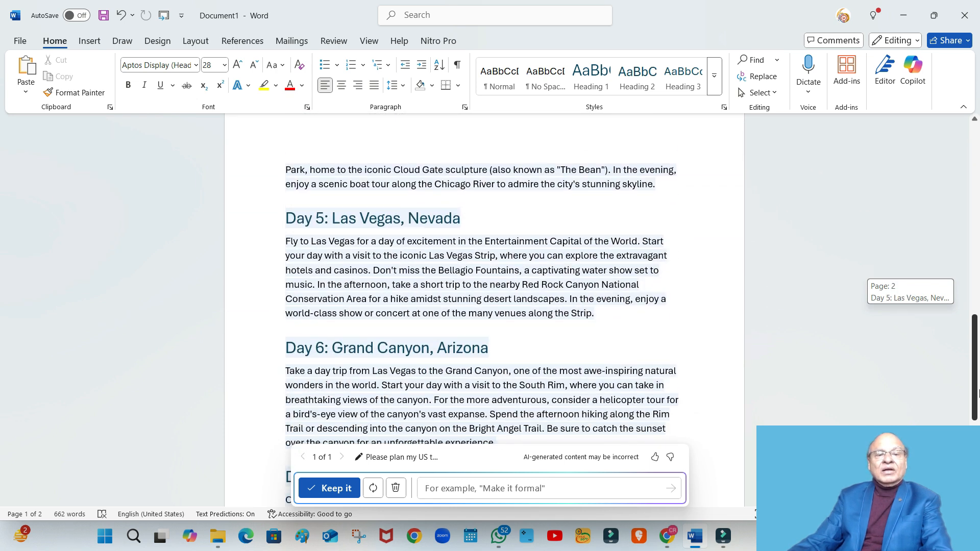
mouse_move(976, 392)
mouse_down()
mouse_move(976, 465)
mouse_move(976, 409)
mouse_up()
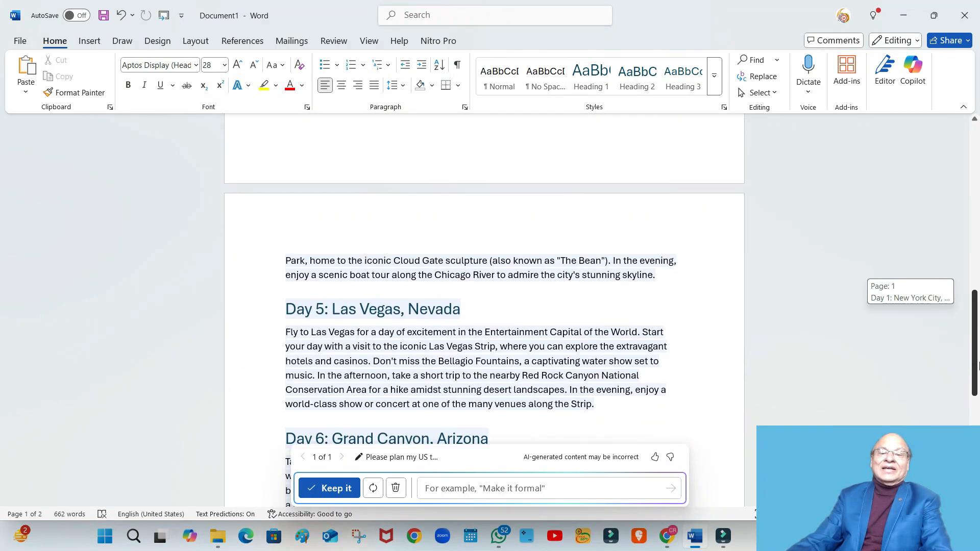
click(696, 536)
click(699, 536)
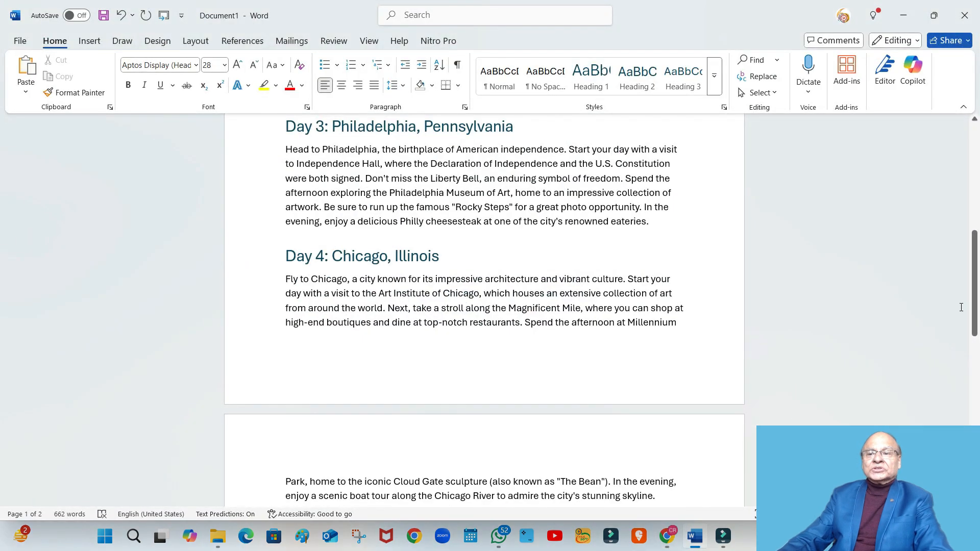
drag(977, 292, 979, 192)
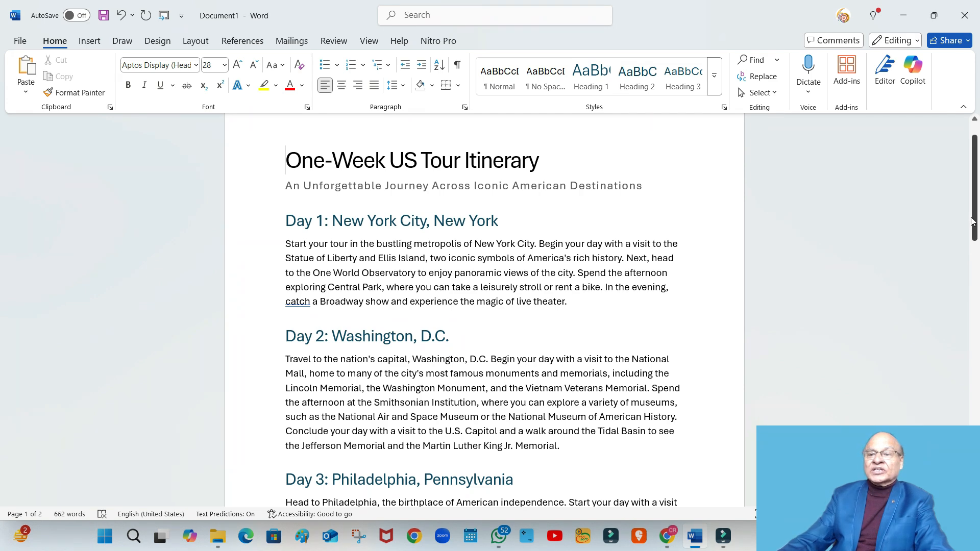
drag(973, 220, 975, 311)
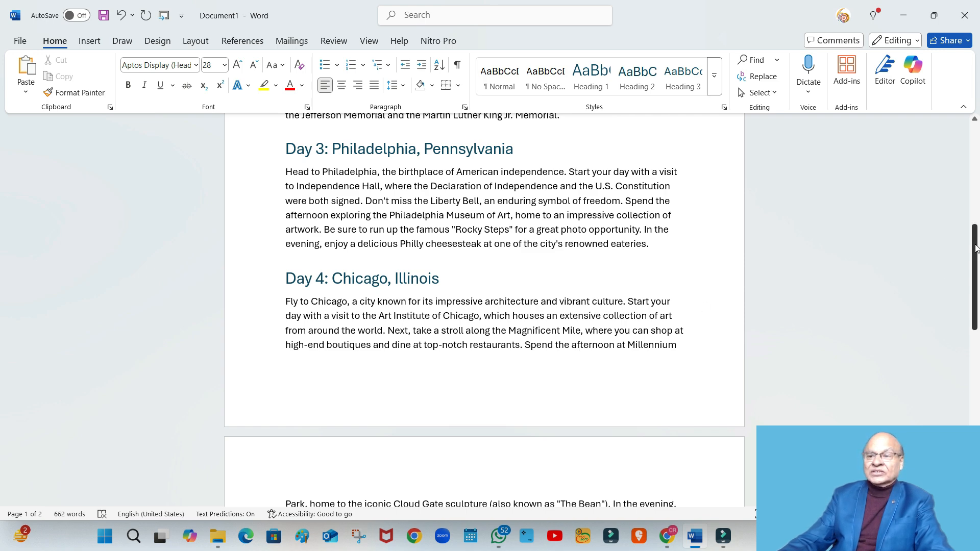
drag(976, 249, 977, 417)
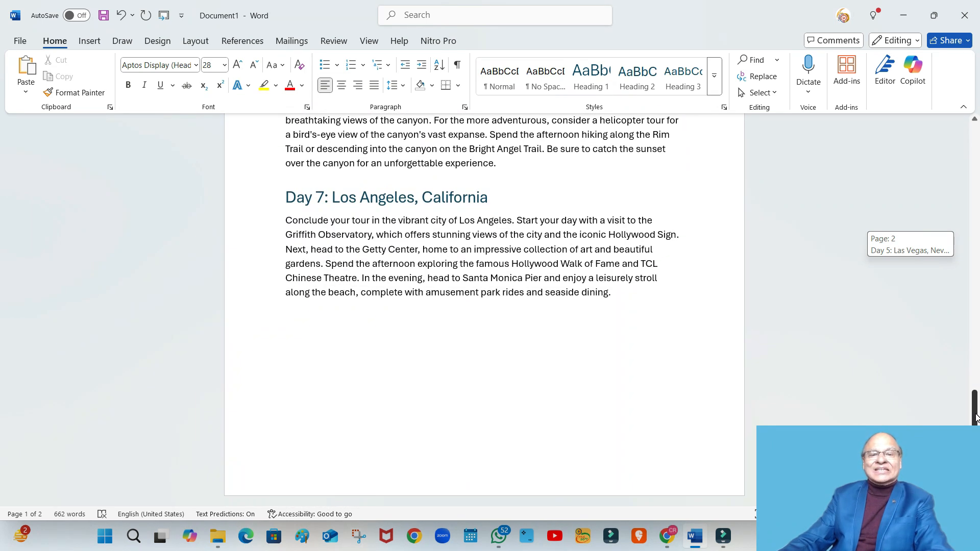
drag(976, 417, 976, 418)
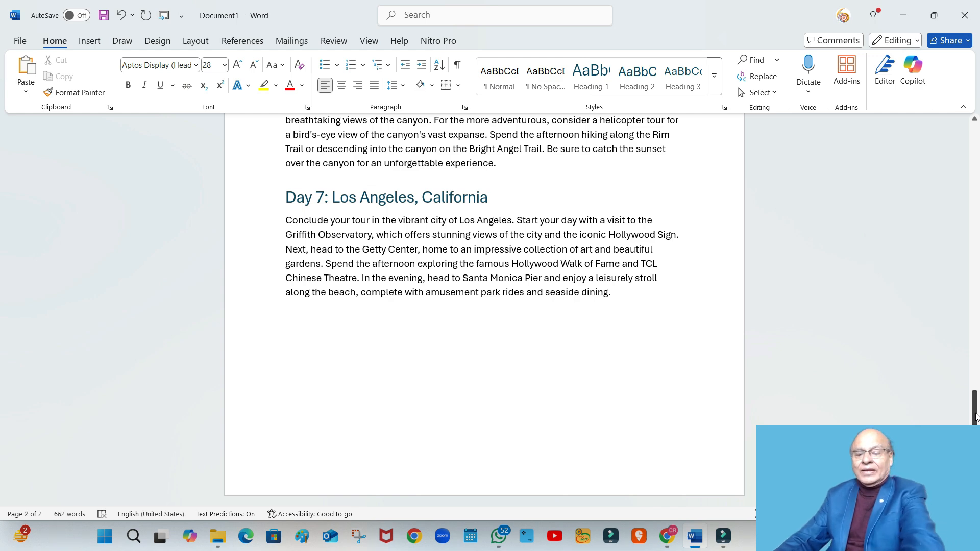